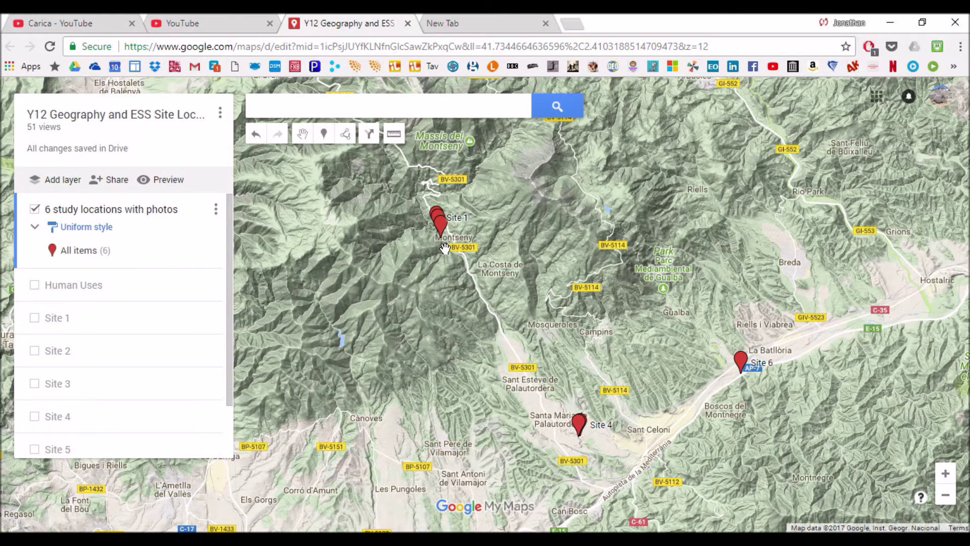
Pan the map to view Sites 4 and 6, then undo the chart move so the Sites 1–3 chart is beside the table.
scroll(445, 248, "up", 1)
left_click_drag(687, 510, 656, 460)
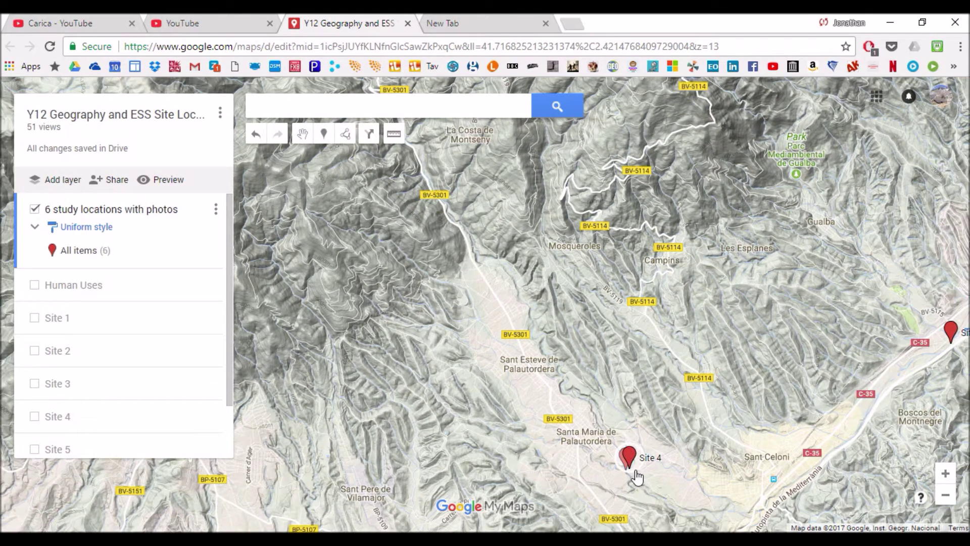
left_click_drag(636, 476, 520, 463)
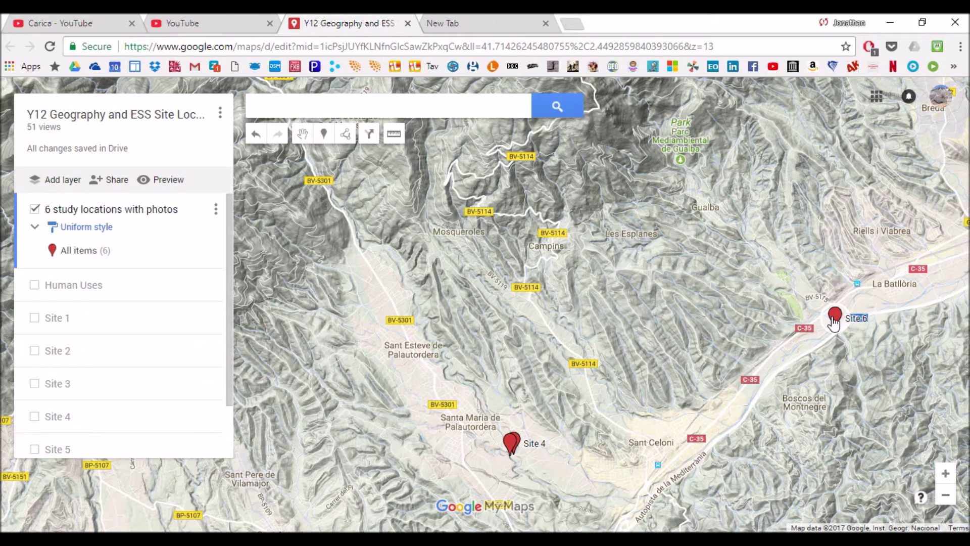
left_click_drag(835, 323, 886, 338)
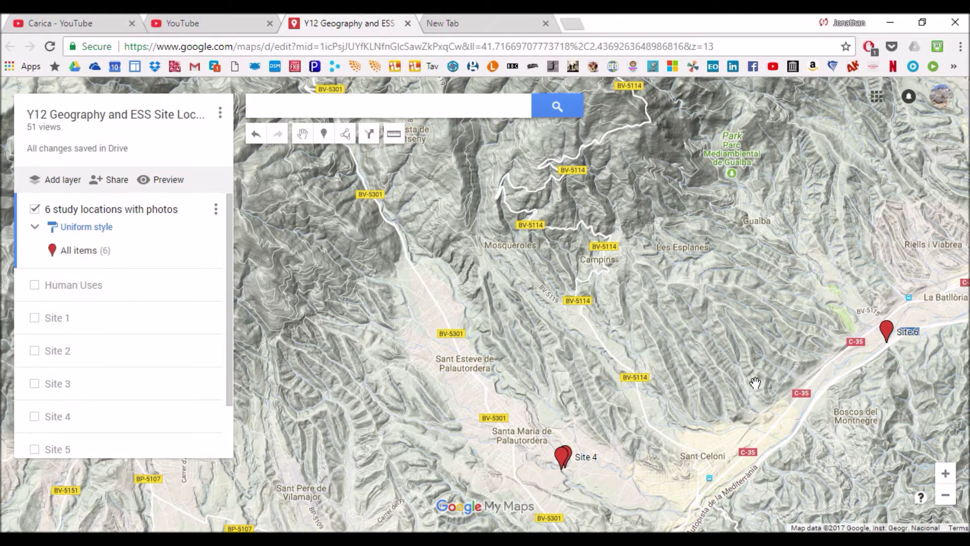
scroll(755, 382, "down", 1)
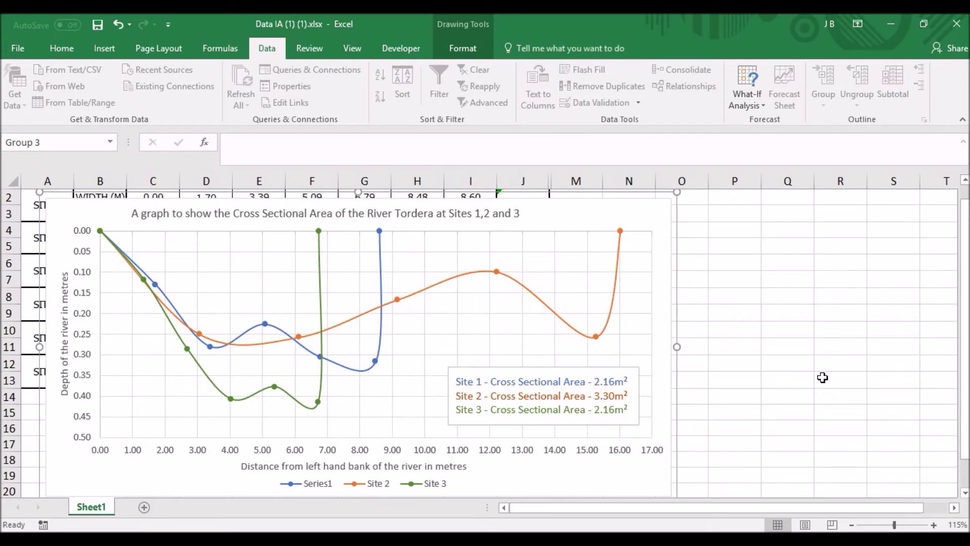
key("ctrl+z")
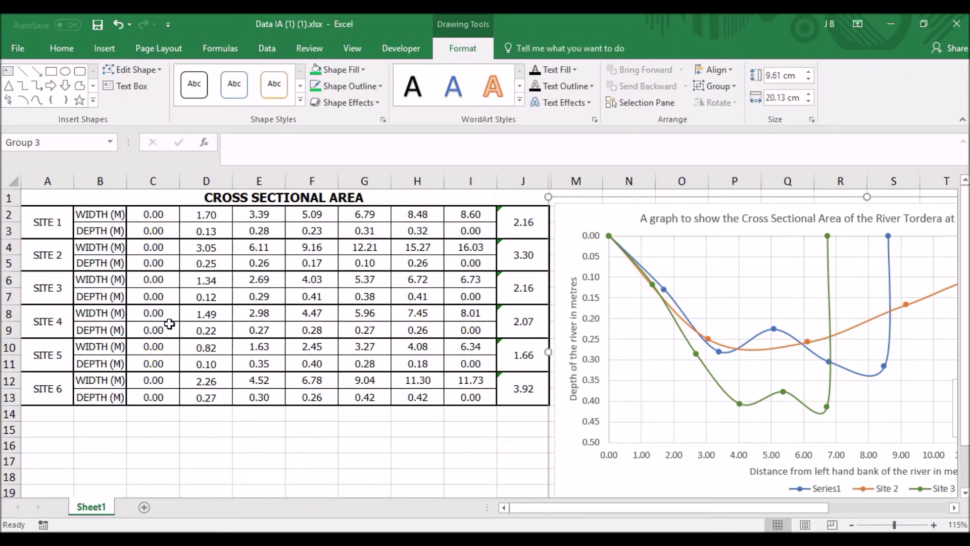
Plot the Site 4 width and depth values (C8:I9) as a Scatter with Straight Lines and Markers chart, placed over the table's left.
mouse_move(161, 313)
left_mouse_down()
mouse_move(192, 331)
mouse_move(470, 331)
left_mouse_up()
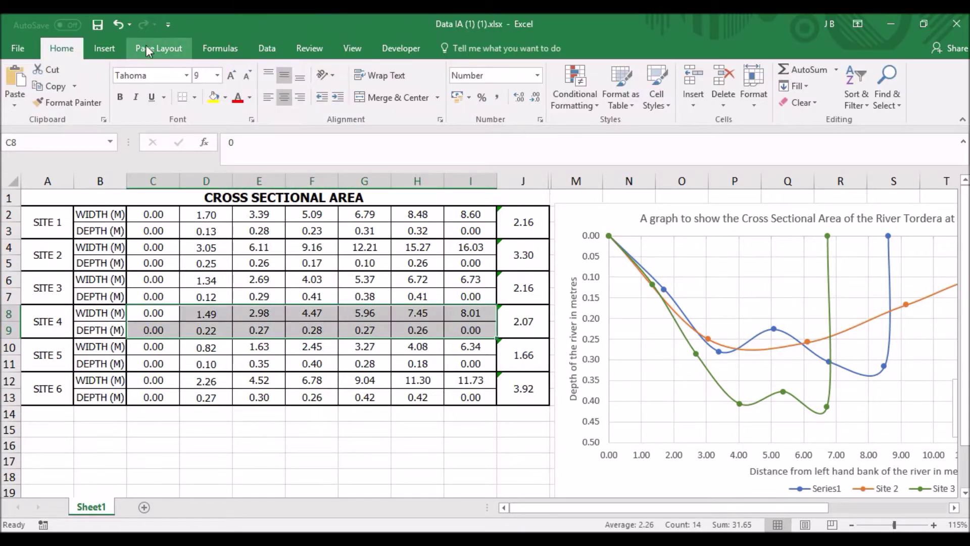
left_click(112, 49)
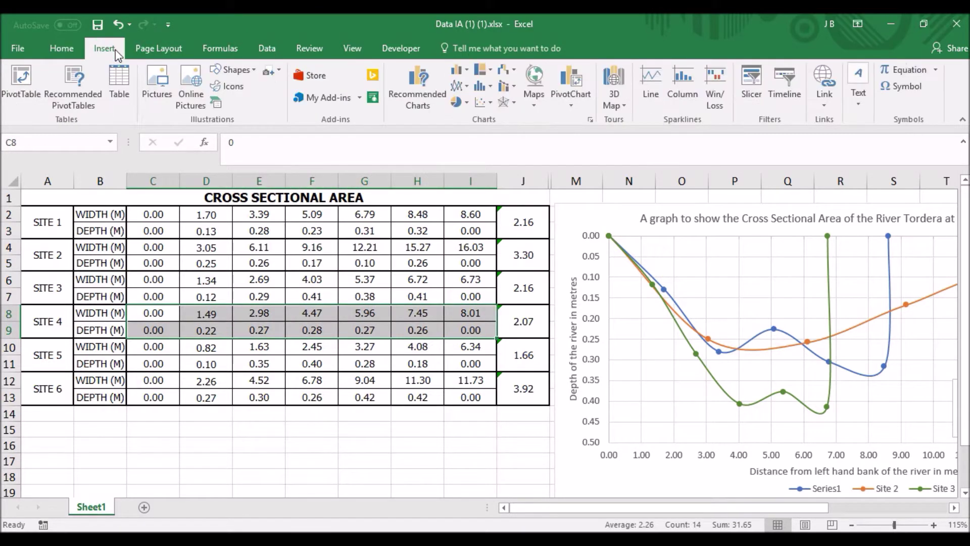
left_click(490, 103)
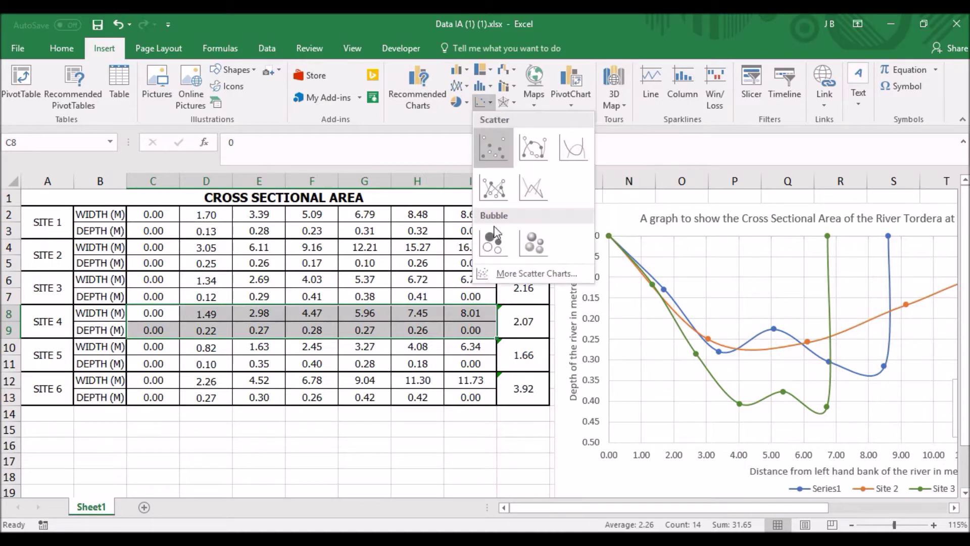
left_click(500, 195)
mouse_move(494, 222)
left_mouse_down()
mouse_move(403, 249)
mouse_move(360, 241)
left_mouse_up()
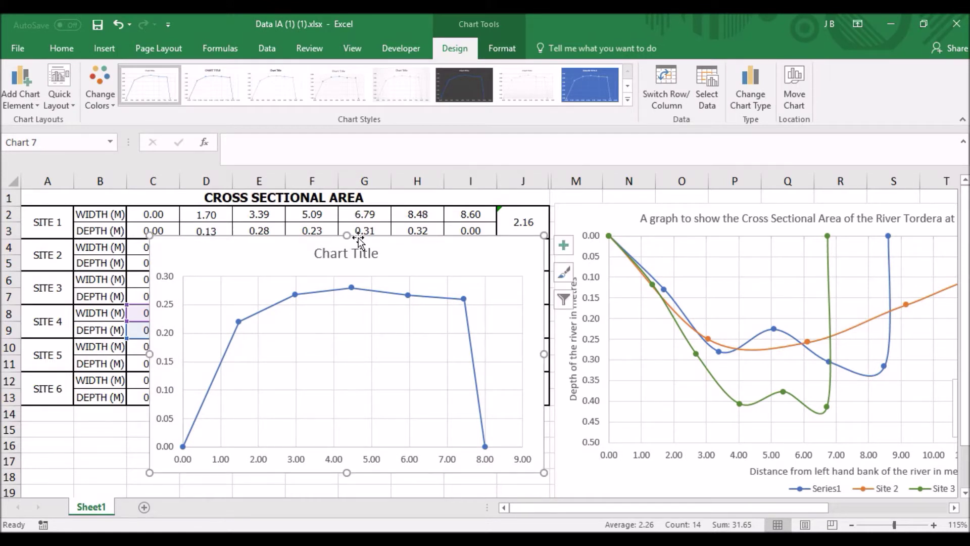
Make the Site 4 series line smoothed and colour it red.
left_click(469, 328)
right_click(468, 326)
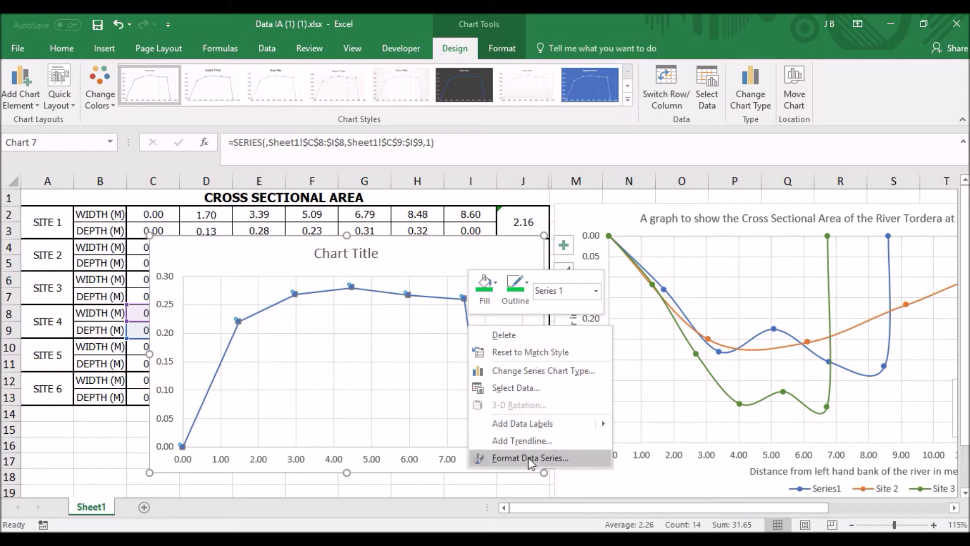
left_click(528, 457)
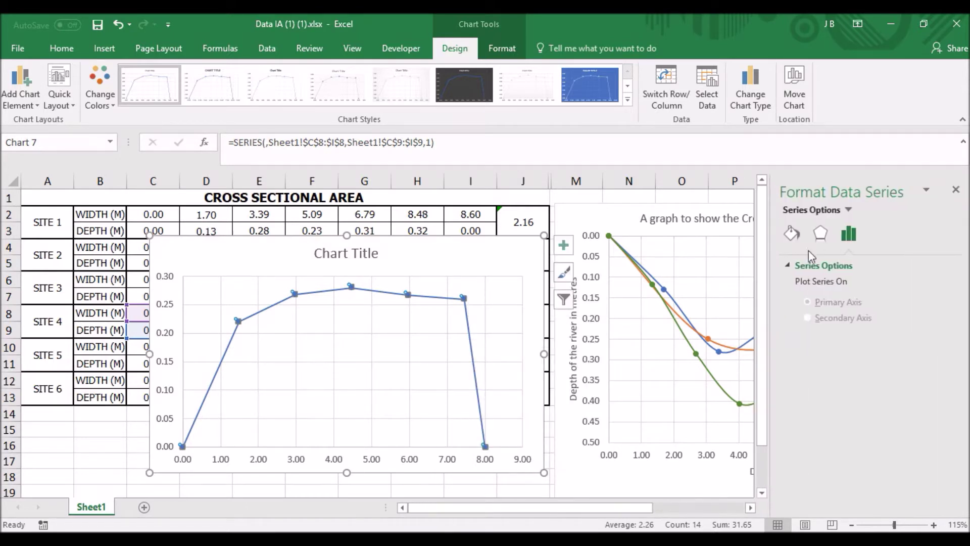
left_click(786, 236)
scroll(830, 426, "down", 4)
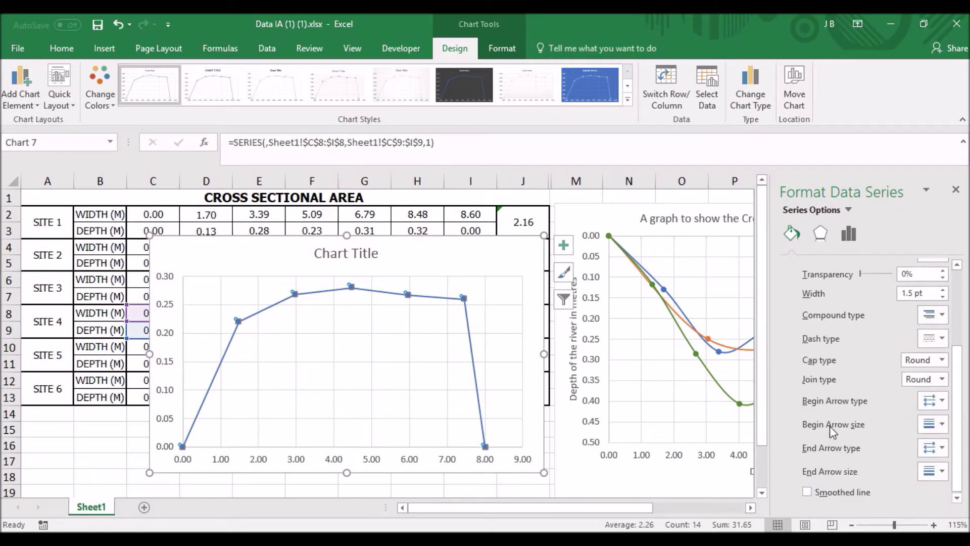
left_click(814, 495)
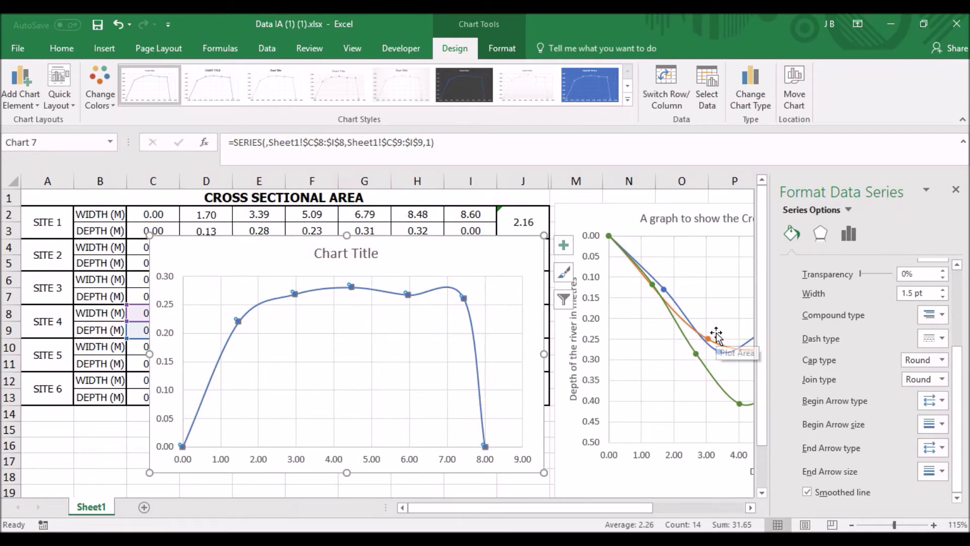
scroll(841, 308, "up", 2)
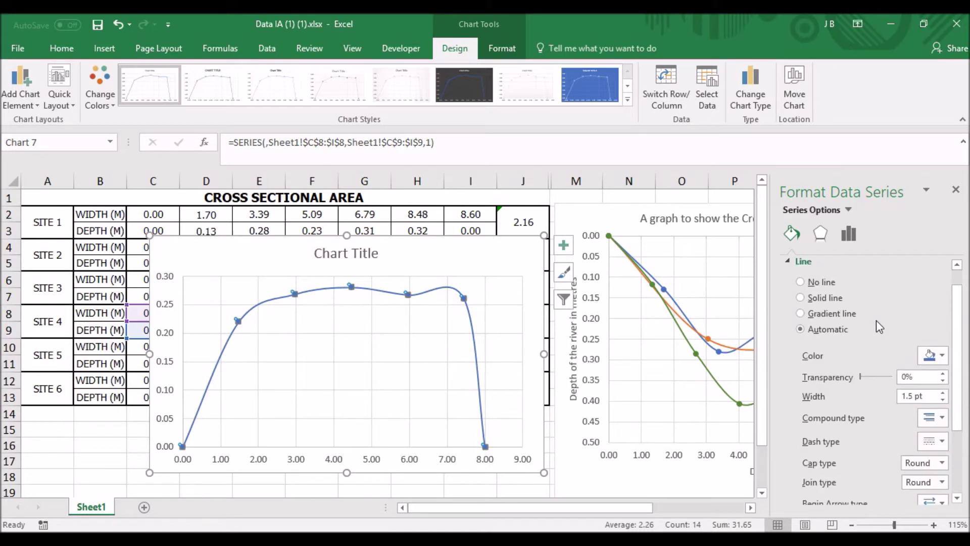
left_click(938, 356)
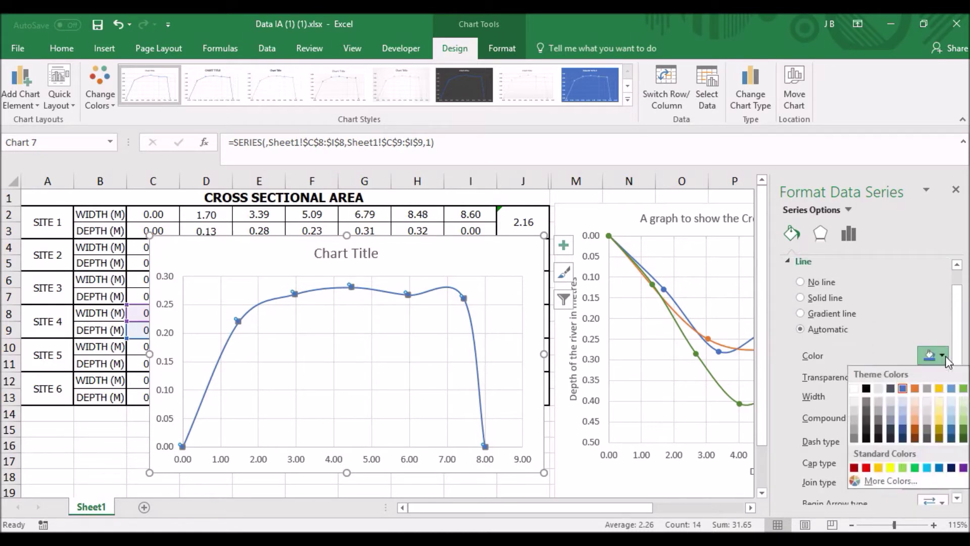
left_click(866, 468)
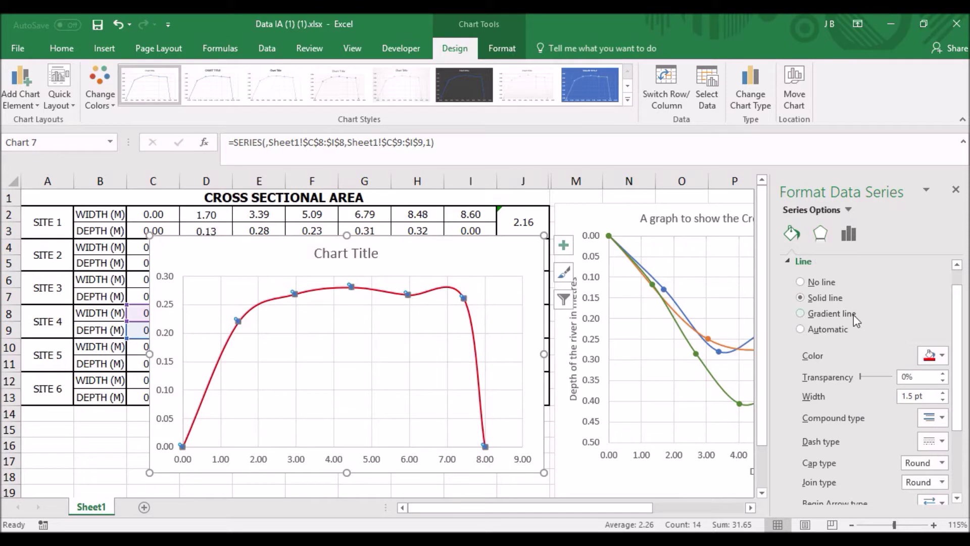
Give the series markers no border and a solid red fill.
left_click(820, 234)
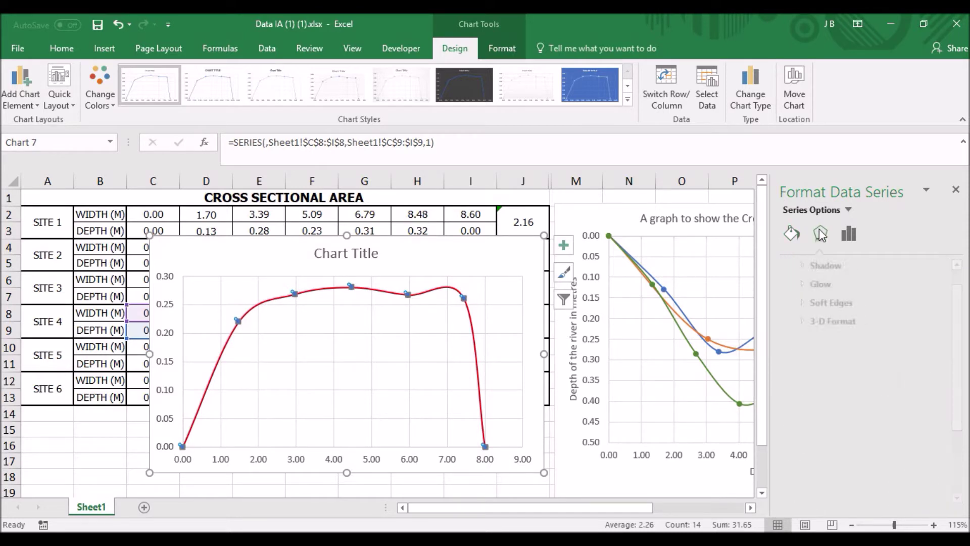
left_click(792, 233)
left_click(854, 267)
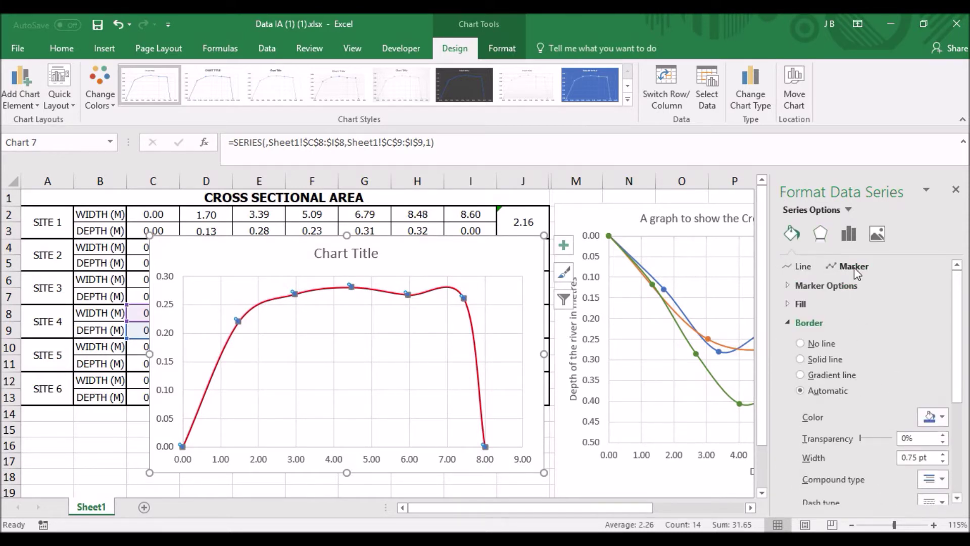
left_click(811, 343)
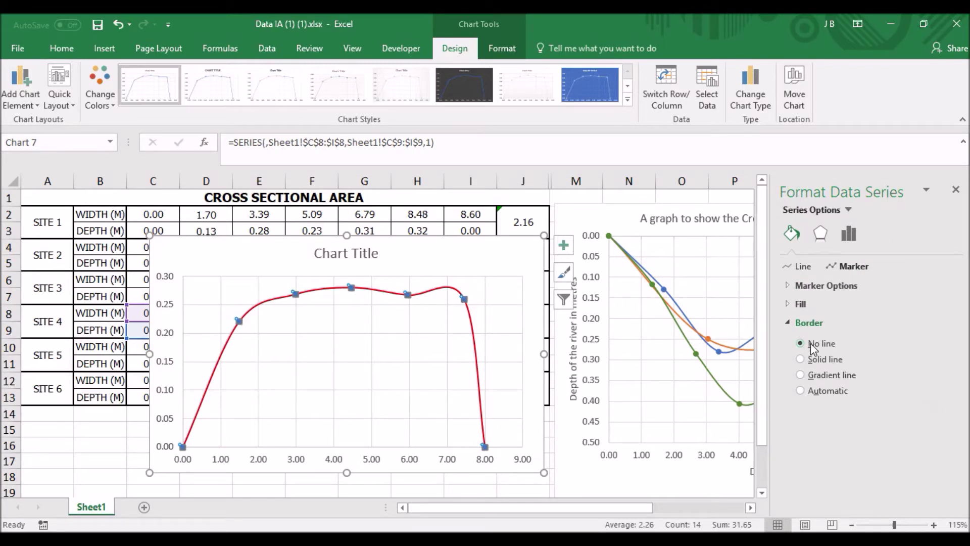
left_click(791, 304)
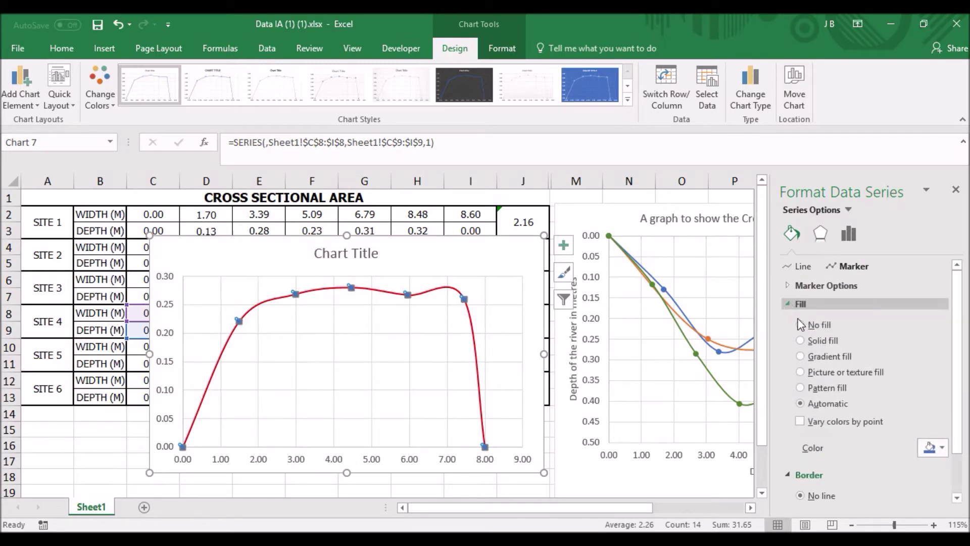
left_click(935, 448)
left_click(866, 416)
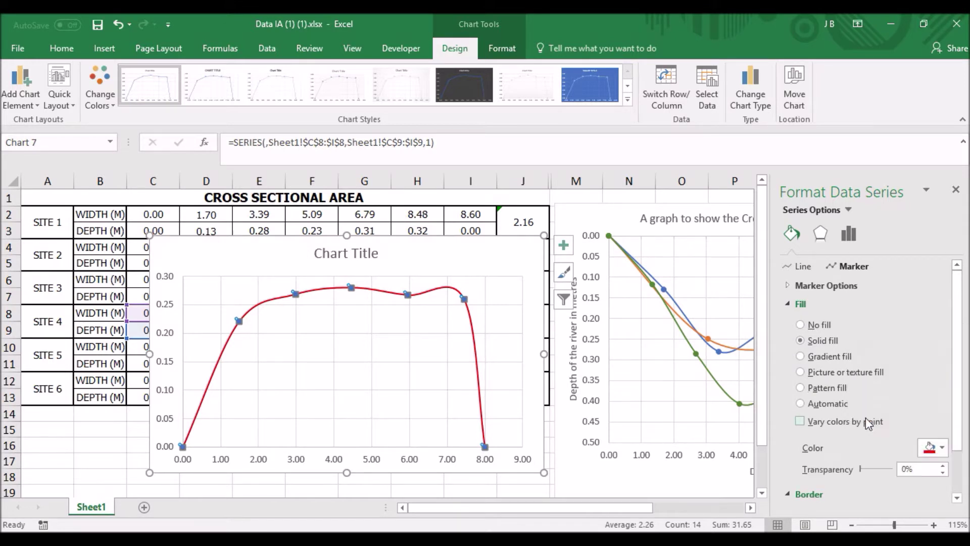
left_click(504, 262)
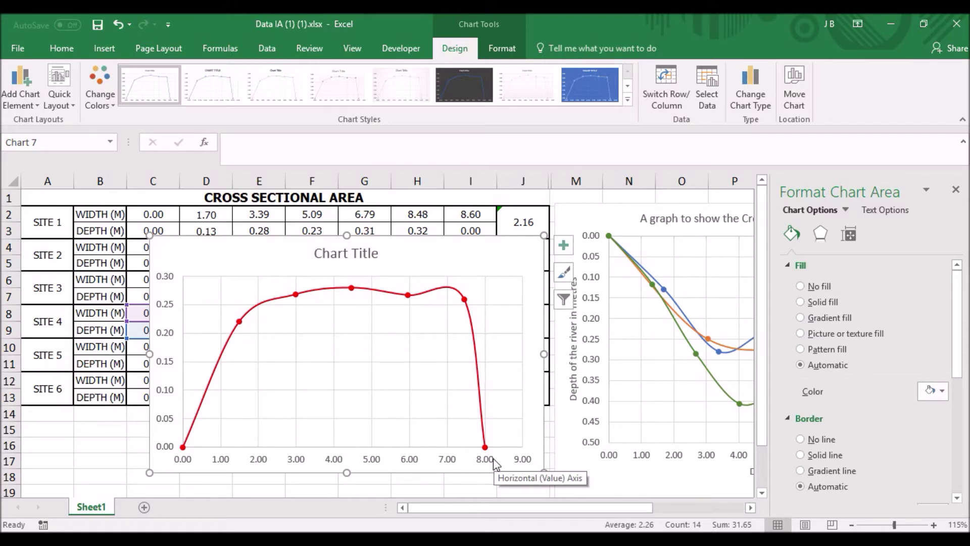
Set the horizontal axis bounds to minimum 0 and maximum 17.
left_click(524, 461)
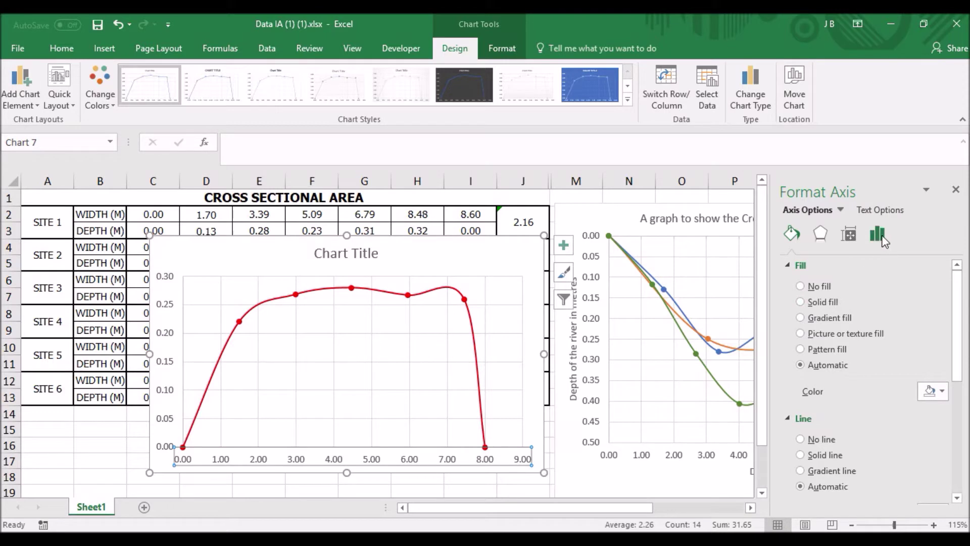
left_click(879, 235)
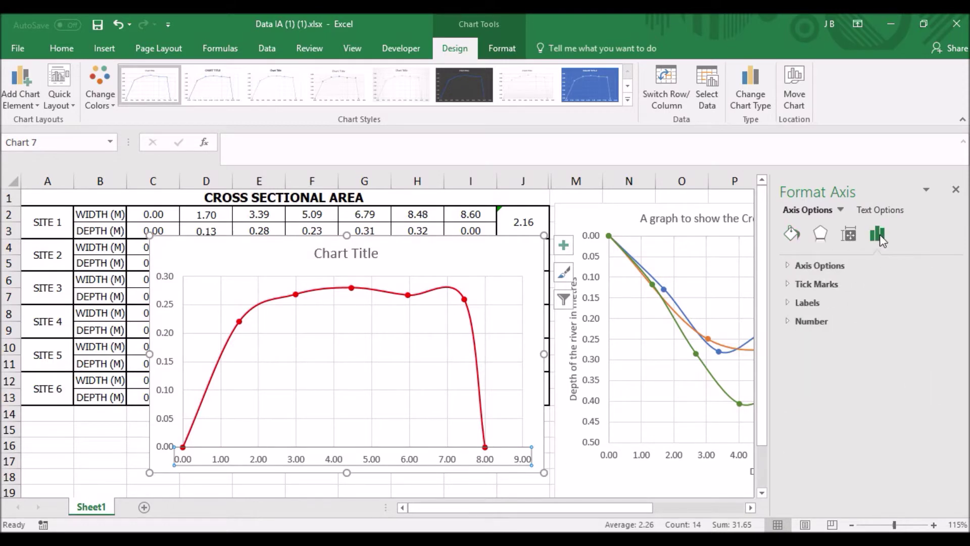
left_click(791, 265)
double_click(869, 320)
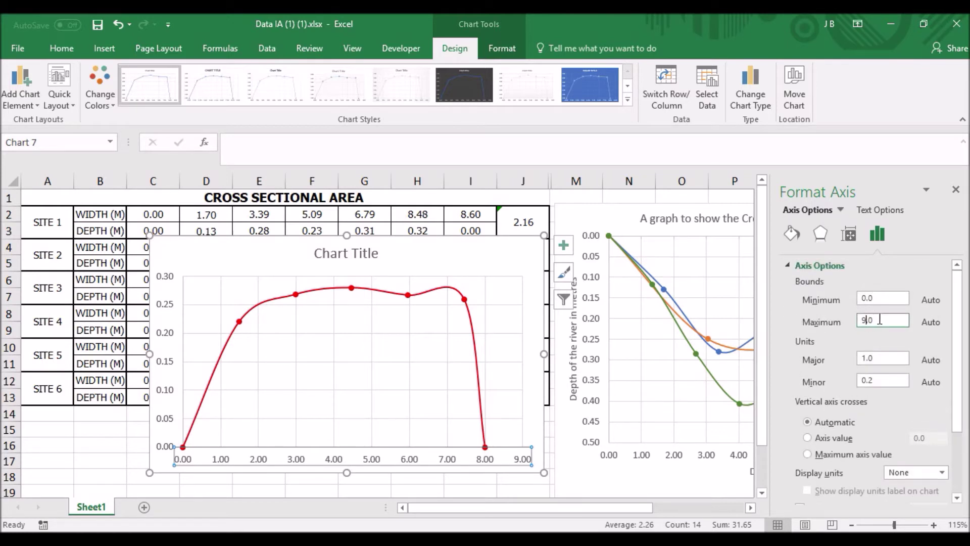
type("10")
type("18")
key("BackSpace")
type("7")
left_click(866, 298)
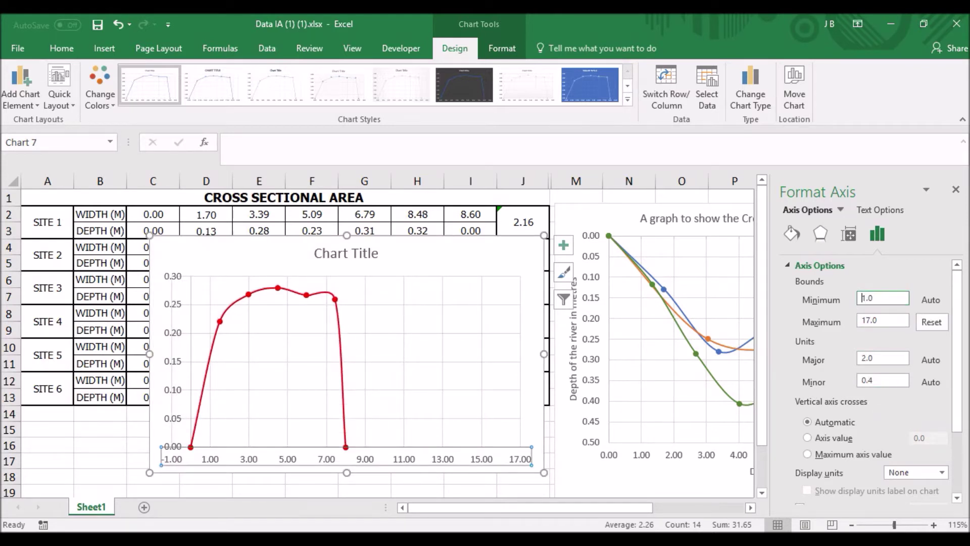
key("BackSpace")
key("BackSpace")
key("BackSpace")
key("BackSpace")
type("0.0")
Set the horizontal axis major unit to 1 and minor unit to 0.2.
left_click(865, 357)
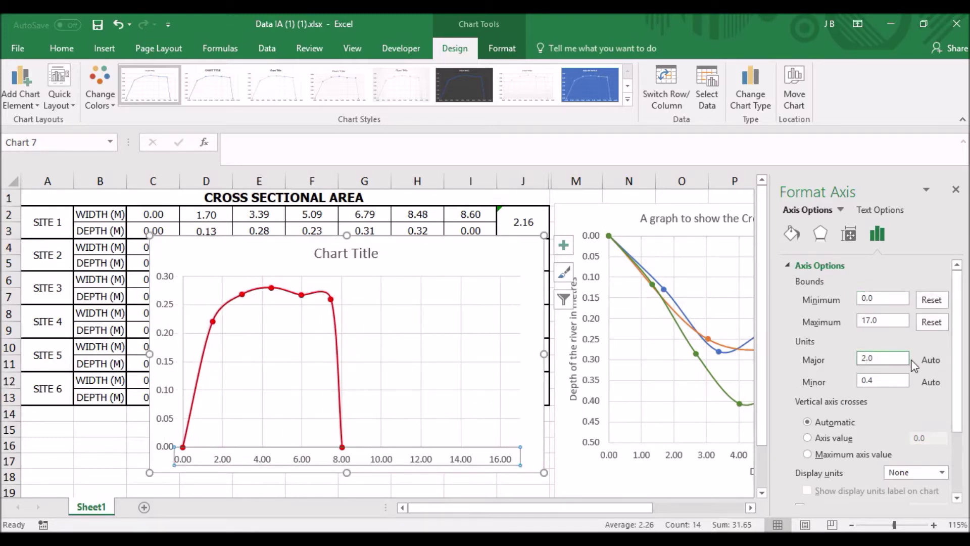
key("BackSpace")
type("1")
left_click(882, 381)
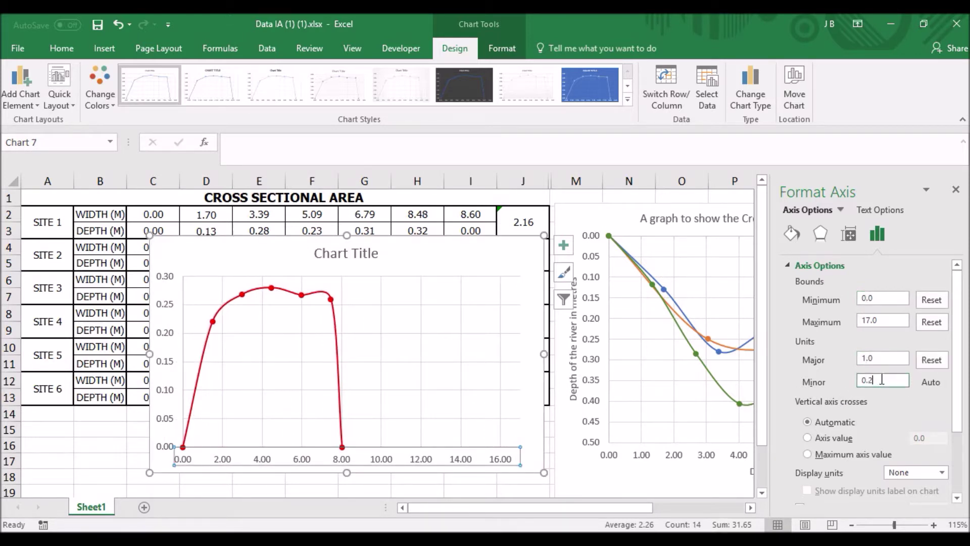
key("BackSpace")
type("2")
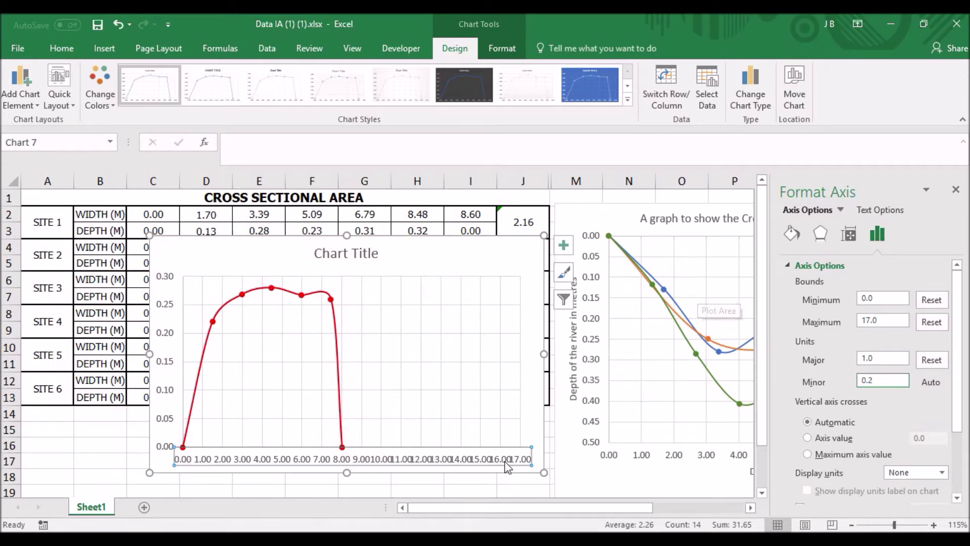
Reverse the vertical depth axis values and raise its maximum bound from 0.3 to 0.5.
left_click(174, 279)
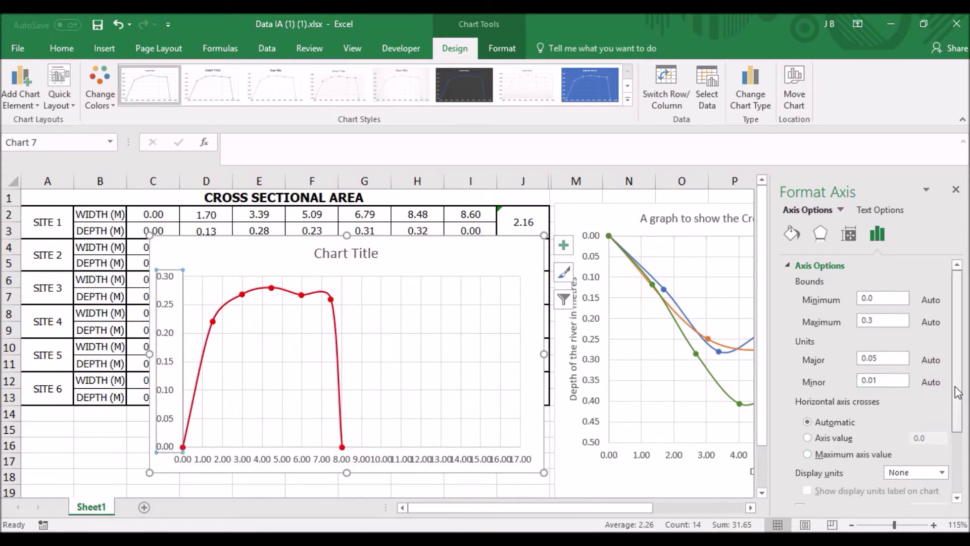
scroll(933, 404, "down", 3)
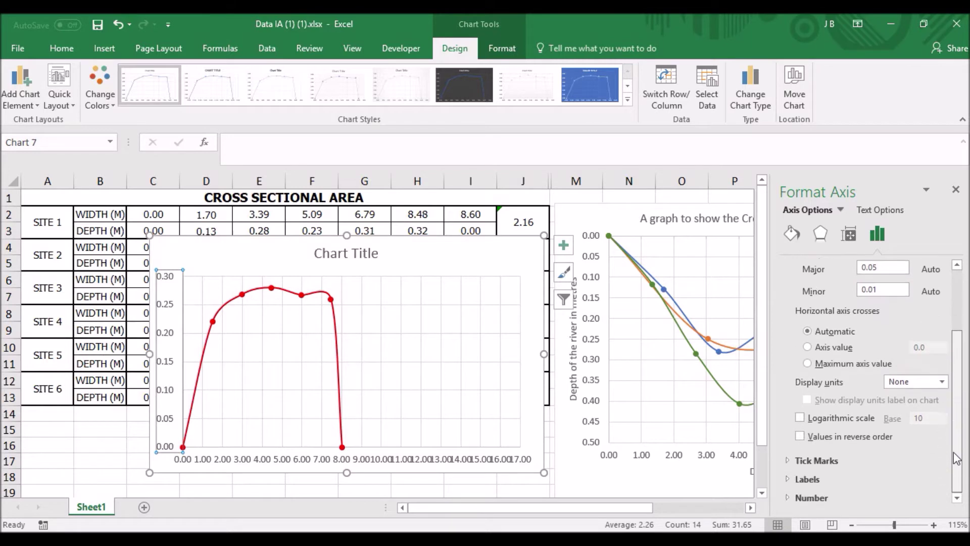
left_click(865, 437)
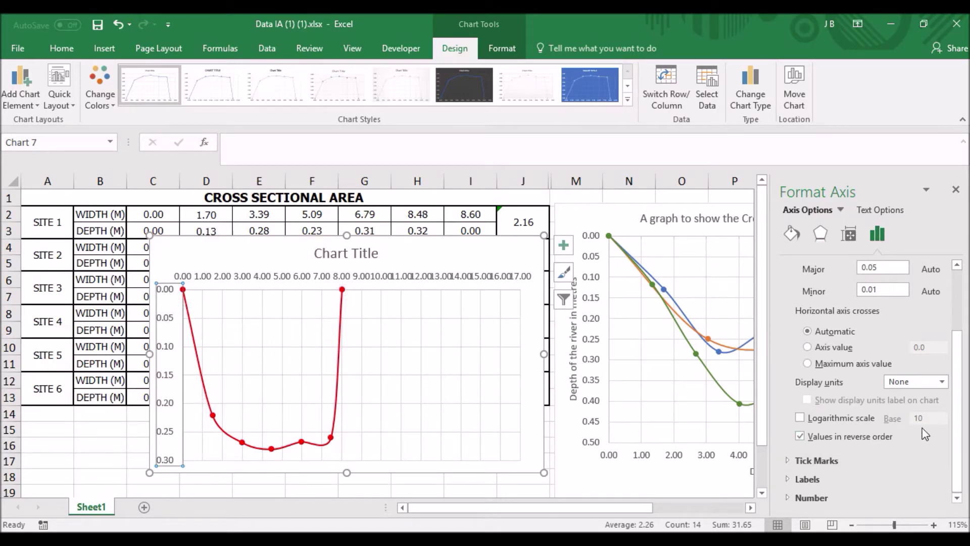
scroll(867, 320, "up", 1)
scroll(867, 319, "up", 2)
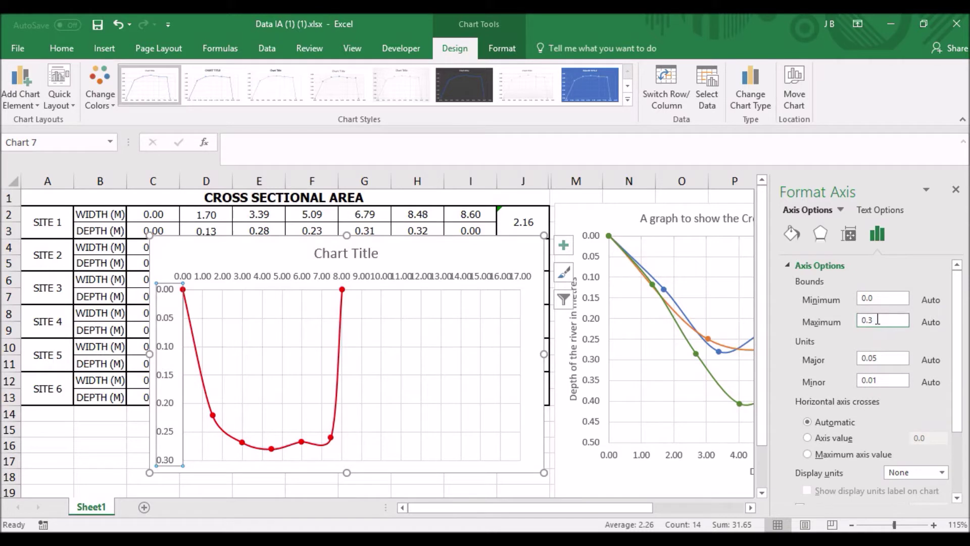
key("BackSpace")
type("5")
key("Return")
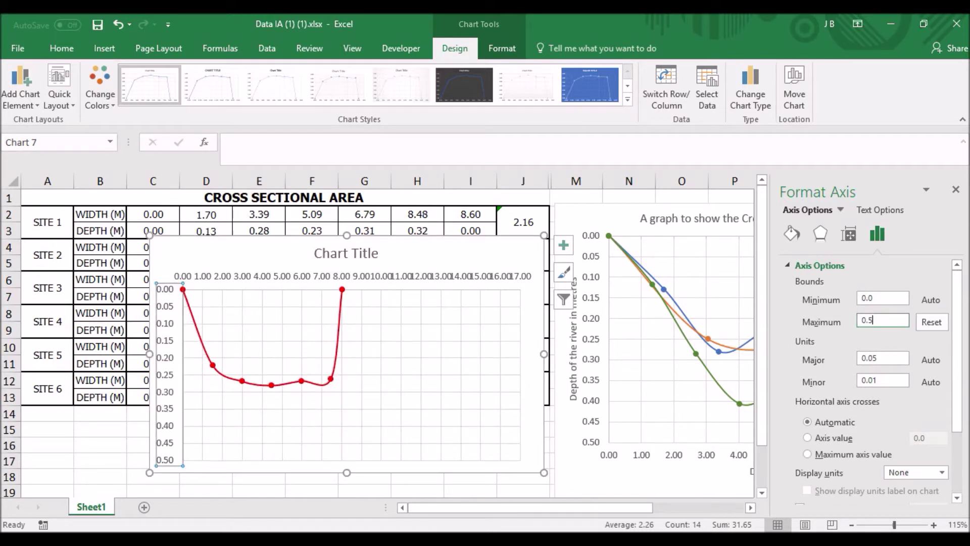
left_click(528, 390)
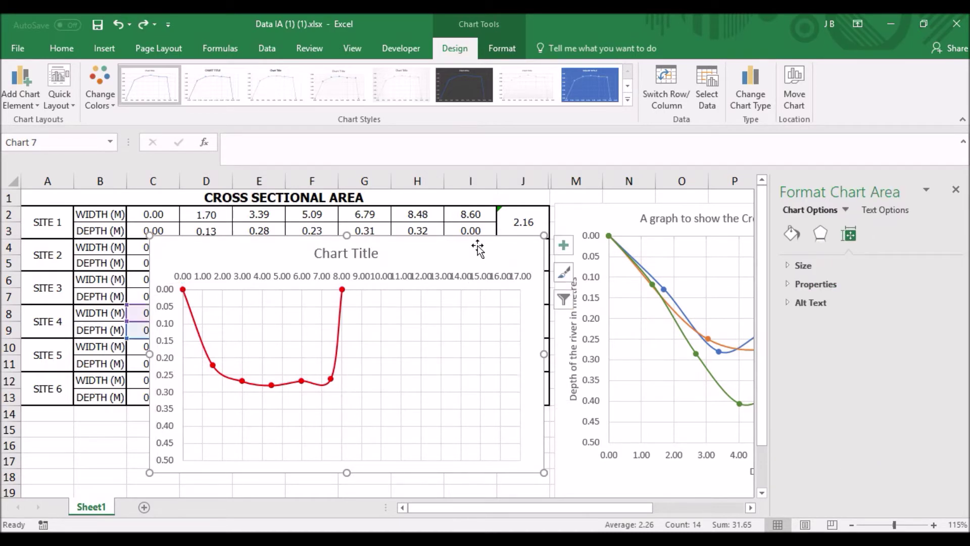
Move the chart below the table and rename Series1 to Site 4 in Select Data.
mouse_move(478, 248)
left_mouse_down()
mouse_move(463, 385)
mouse_move(452, 384)
left_mouse_up()
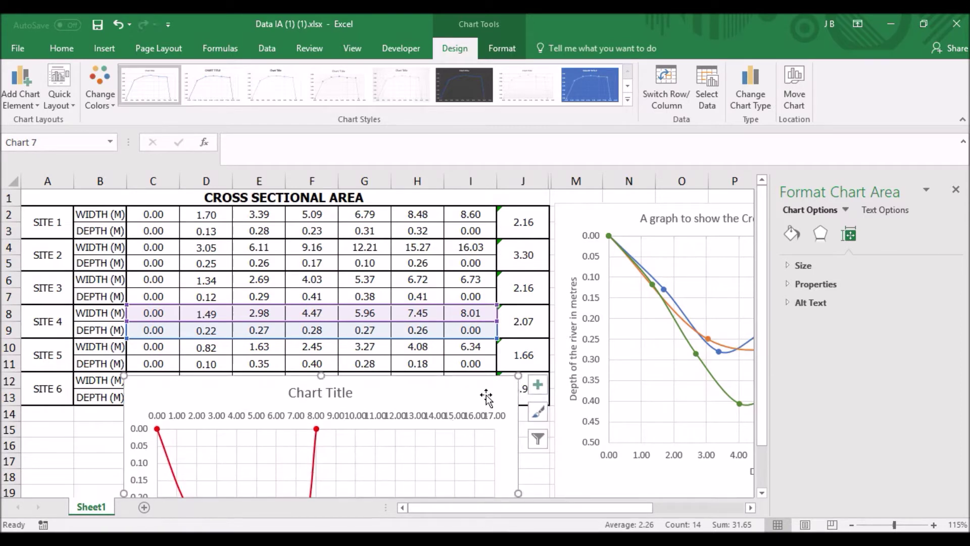
left_click(484, 430)
left_click(395, 466)
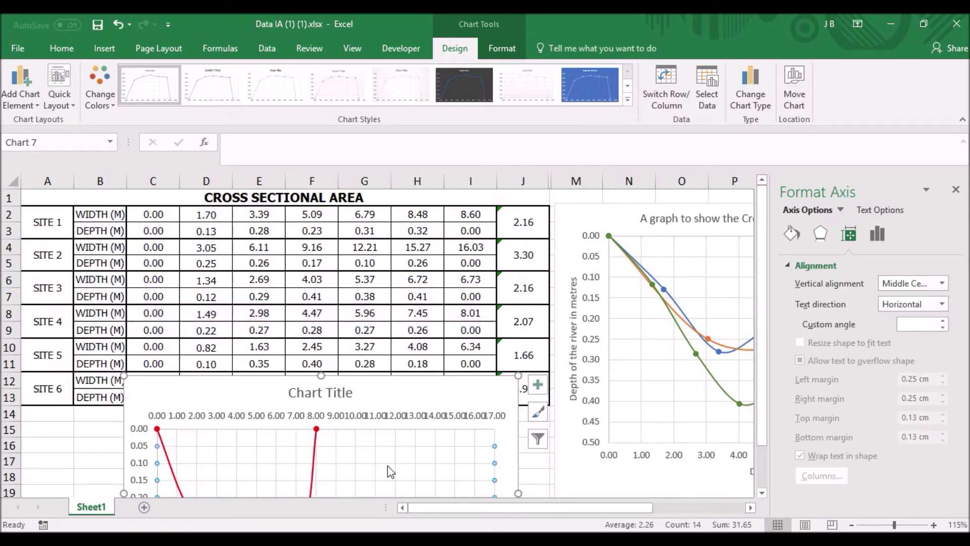
left_click(437, 430)
left_click(506, 433)
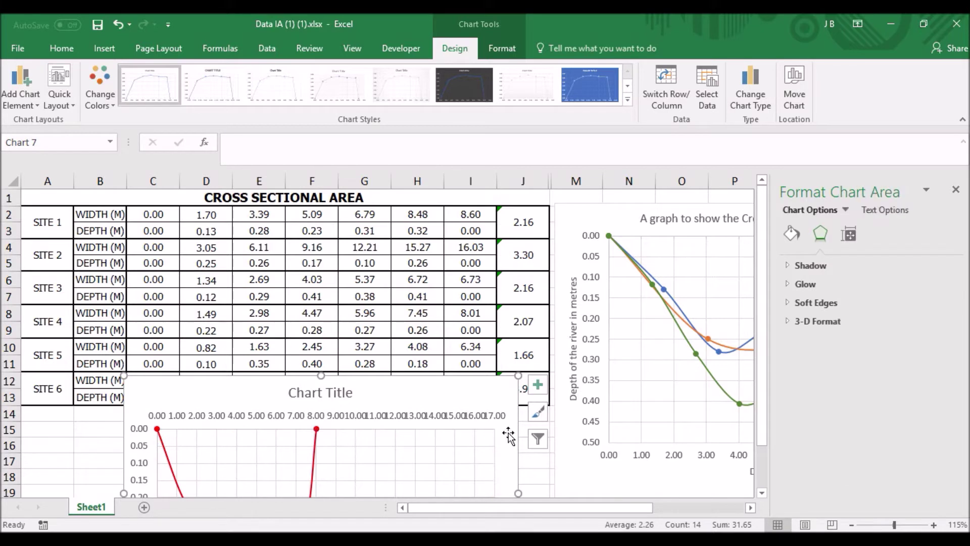
right_click(510, 437)
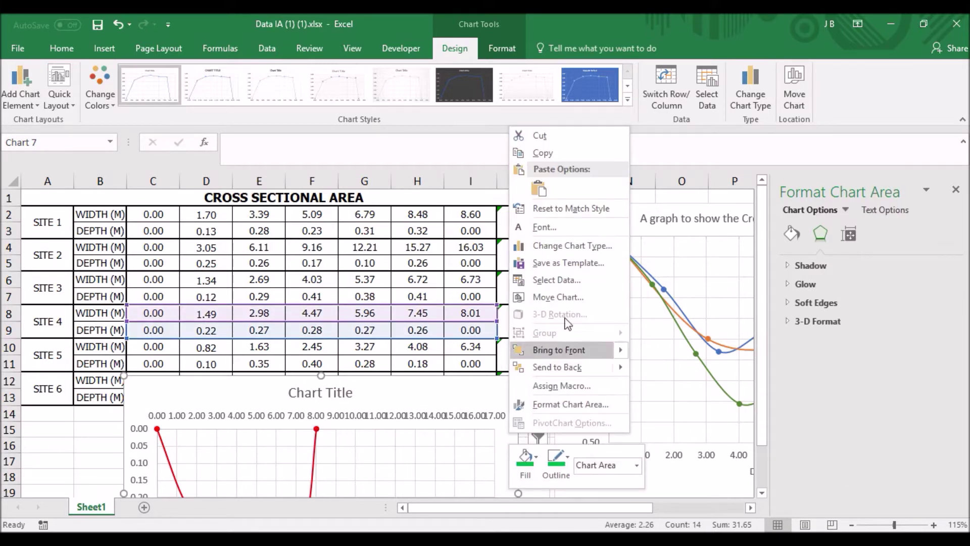
left_click(564, 282)
left_click_drag(469, 199, 677, 173)
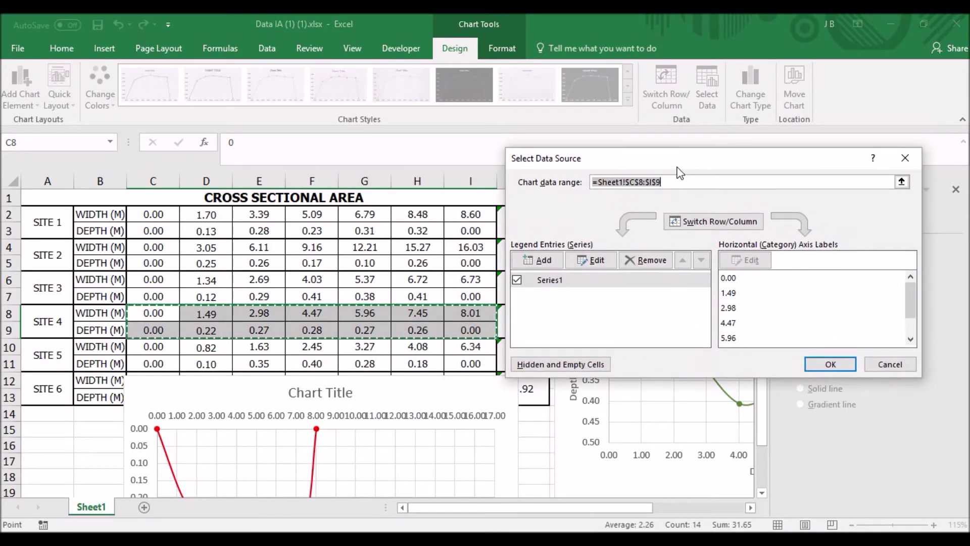
left_click(571, 286)
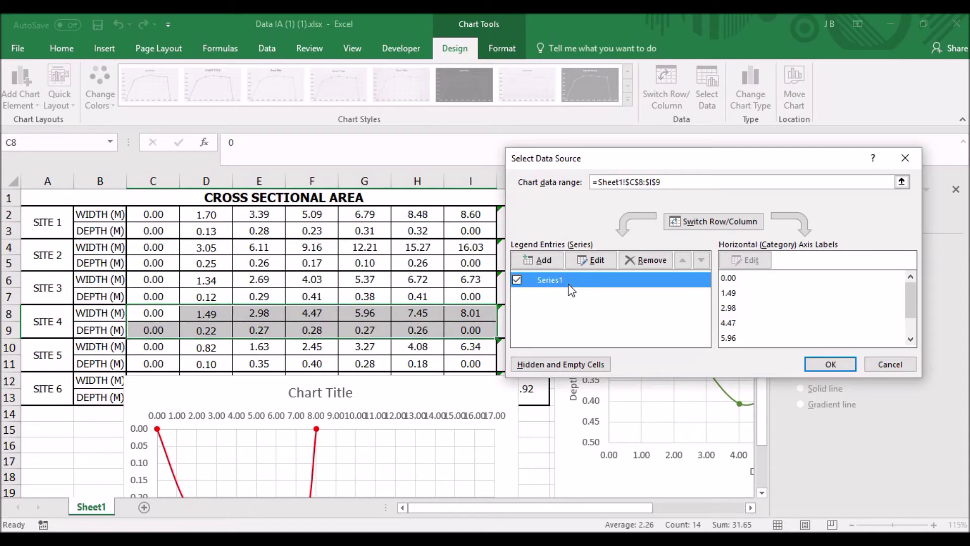
left_click(583, 263)
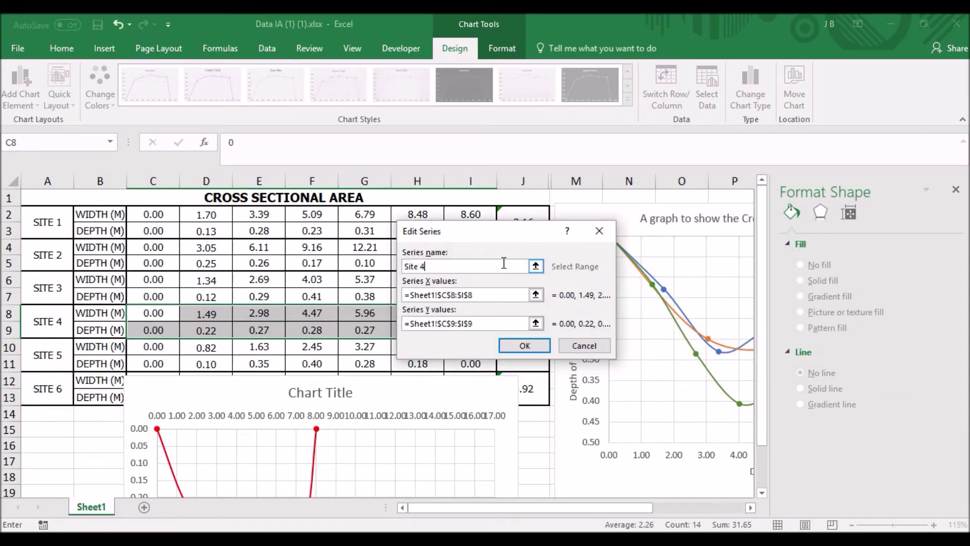
left_click(515, 345)
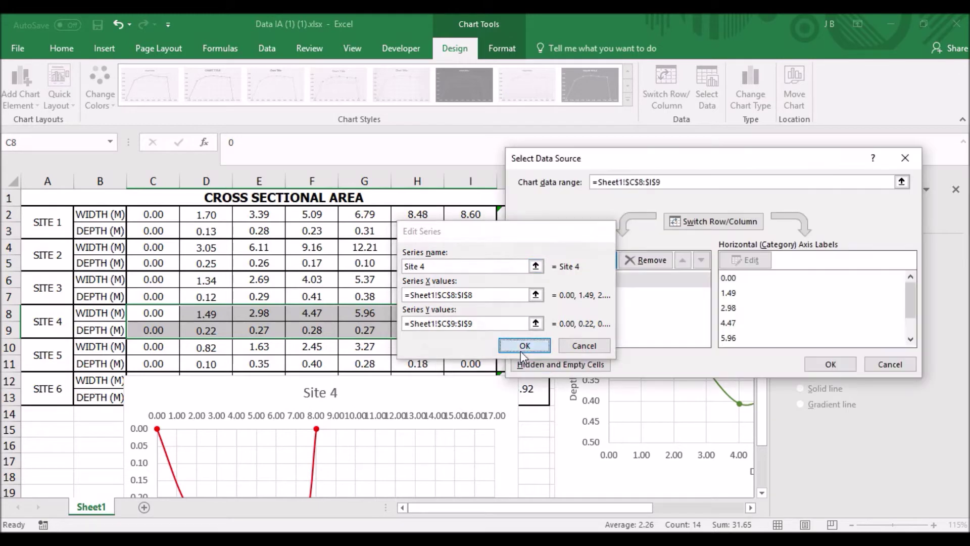
Add a Site 5 series with X values C10:I10 and Y values C11:I11.
left_click(544, 262)
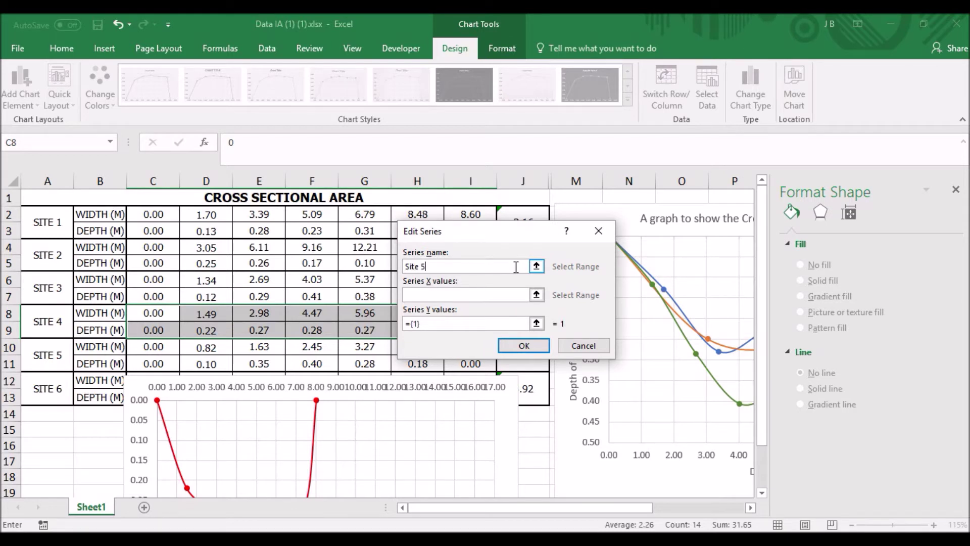
left_click(444, 295)
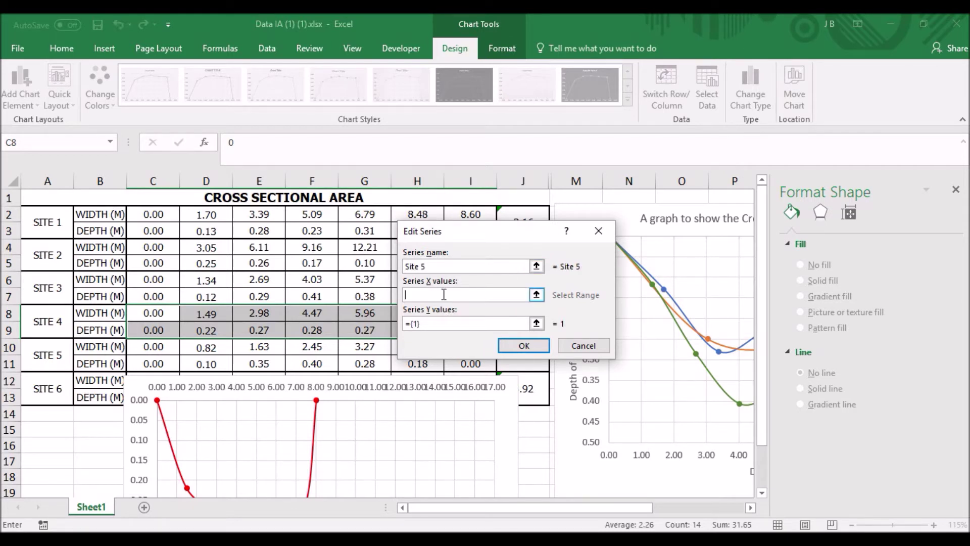
left_click(151, 348)
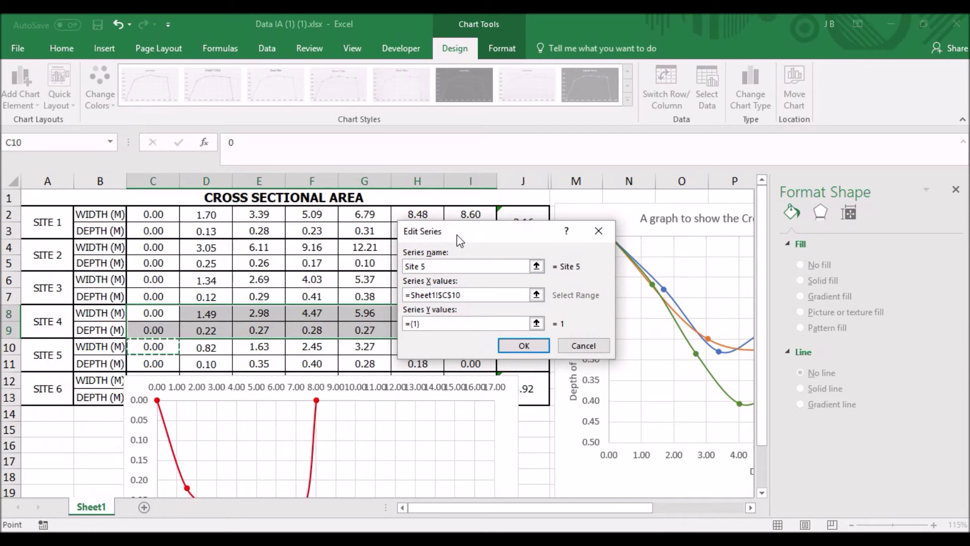
left_click_drag(459, 239, 596, 191)
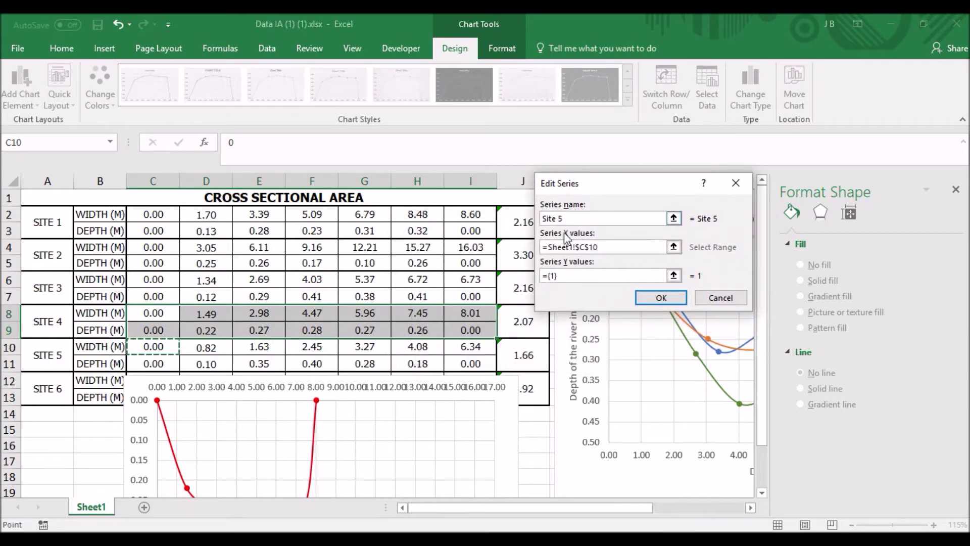
left_click(483, 347, "shift")
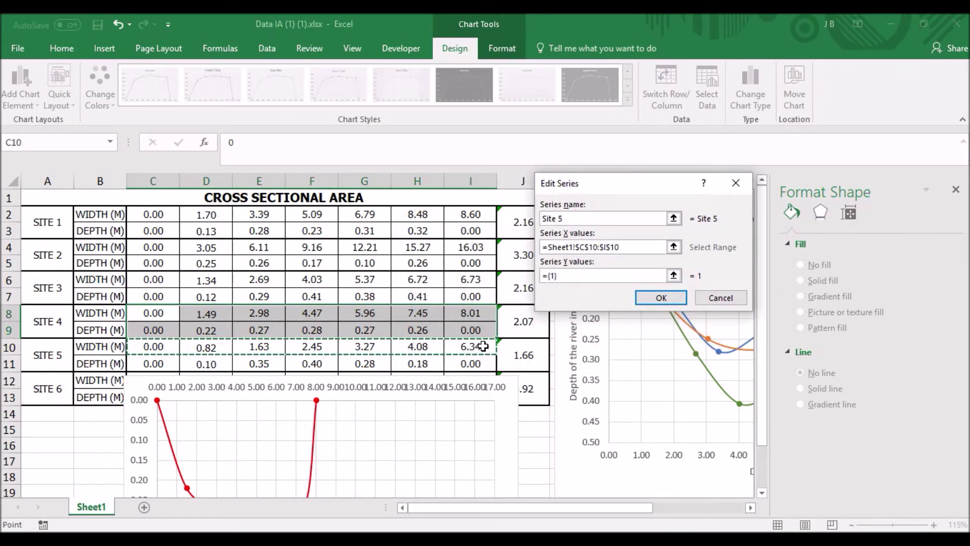
left_click(566, 278)
left_click_drag(565, 277, 542, 277)
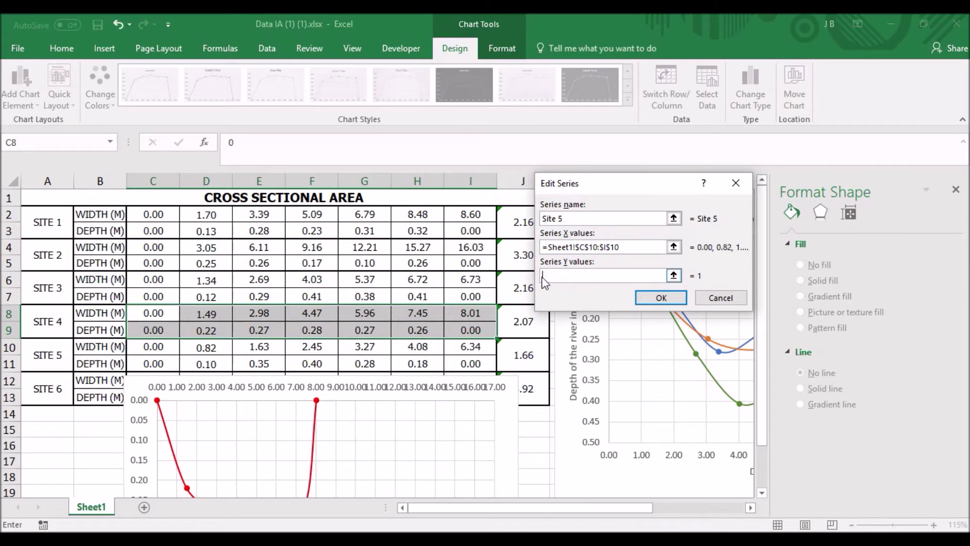
left_click(154, 364)
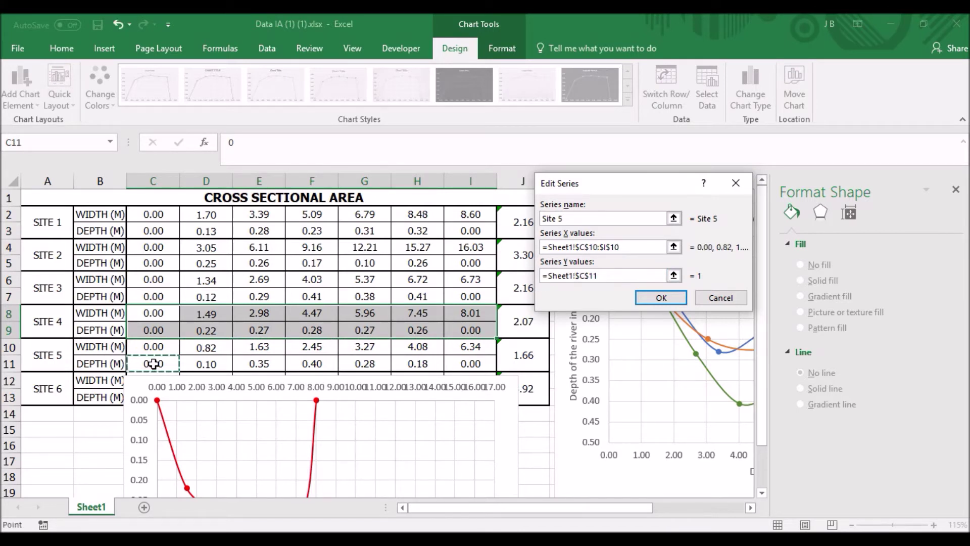
left_click(478, 362, "shift")
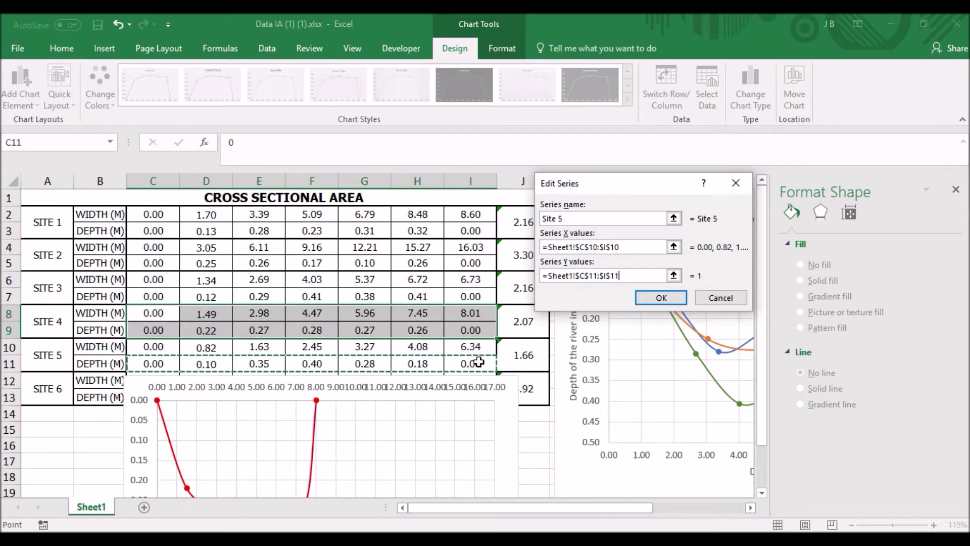
left_click(661, 298)
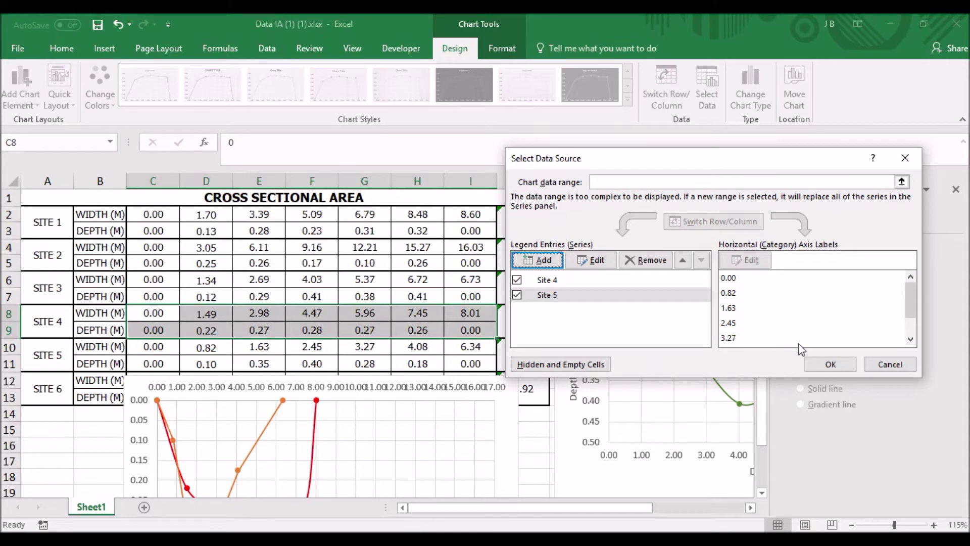
left_click(830, 364)
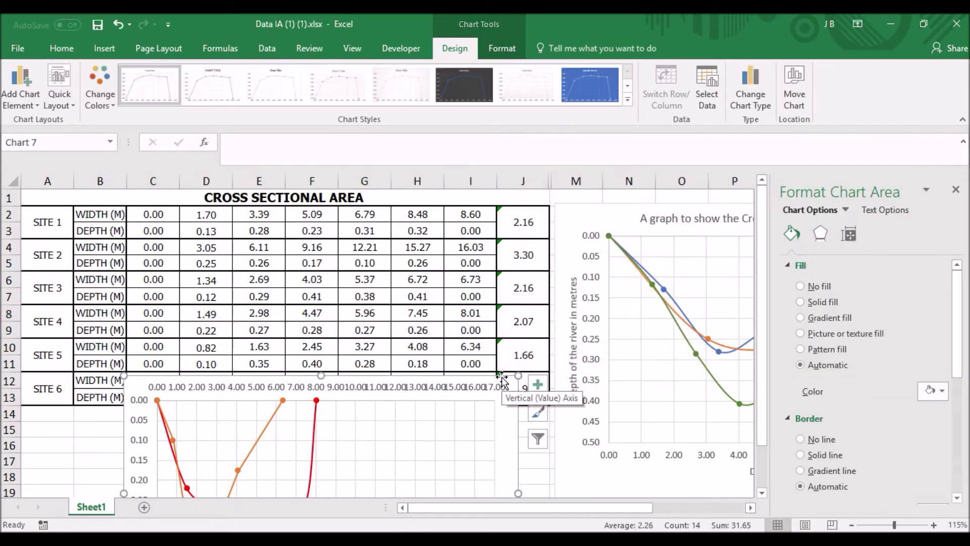
Move the chart back beside the table and set the horizontal axis label position to High.
left_click_drag(501, 377, 522, 237)
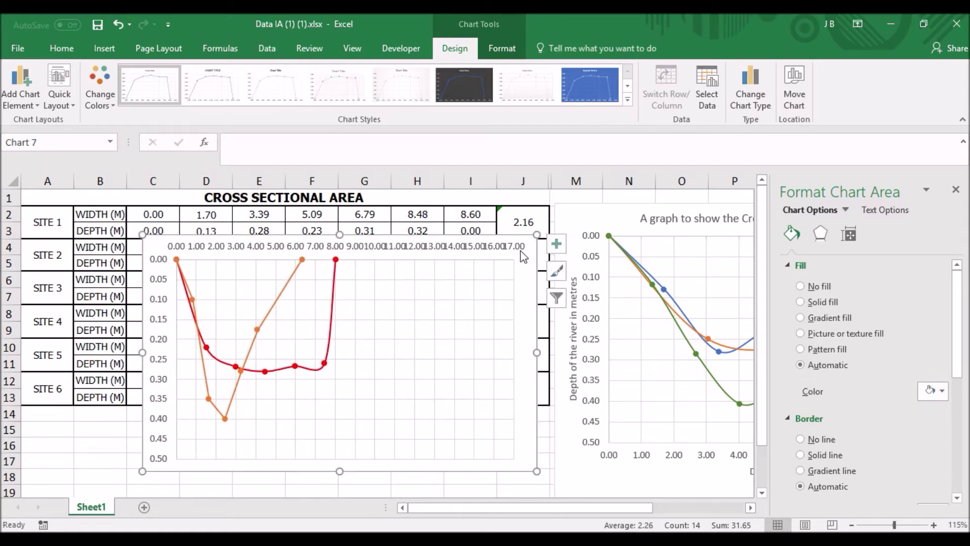
left_click(493, 252)
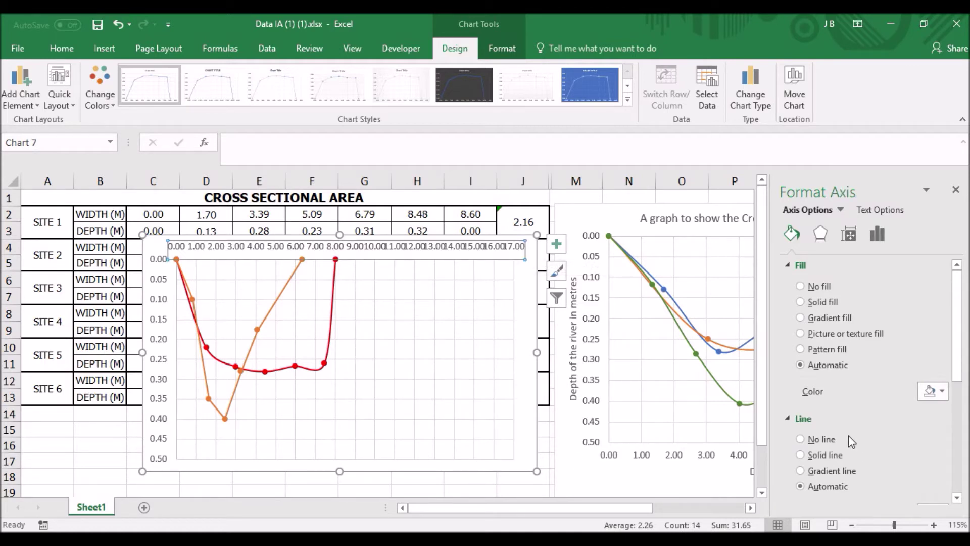
left_click(878, 234)
left_click(803, 303)
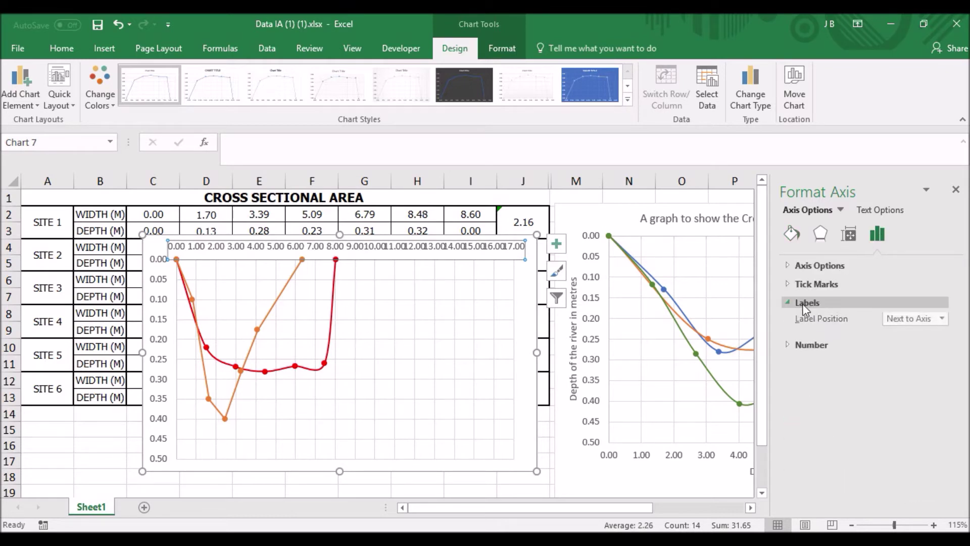
left_click(928, 324)
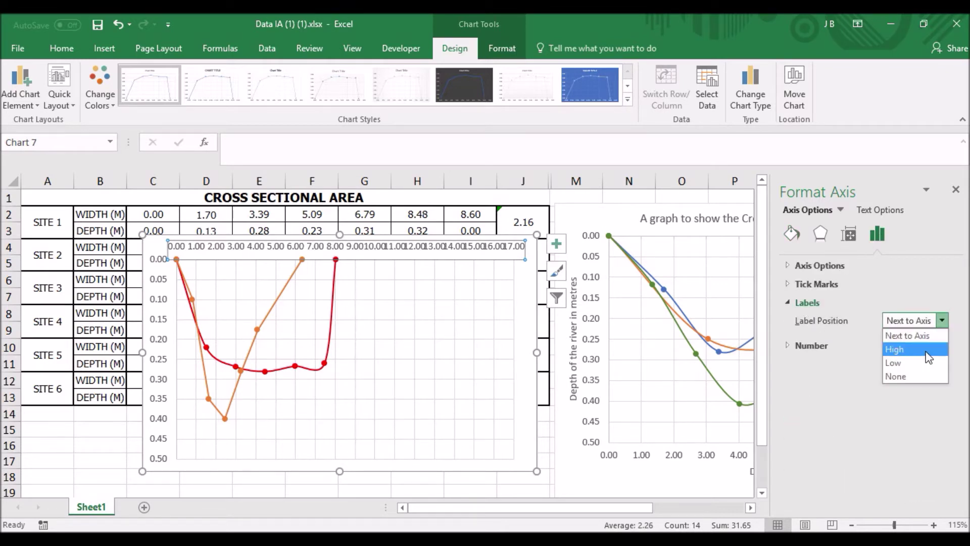
left_click(927, 345)
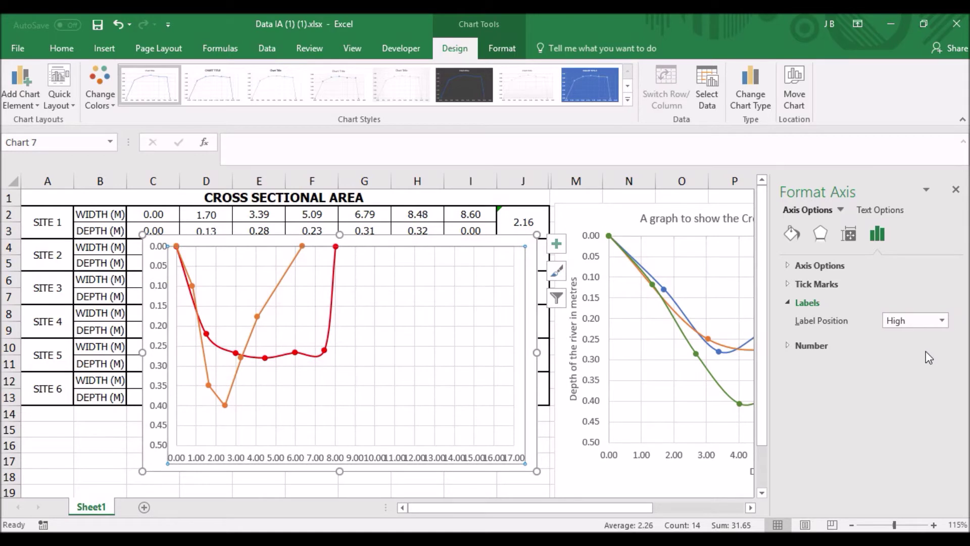
left_click_drag(689, 492, 632, 493)
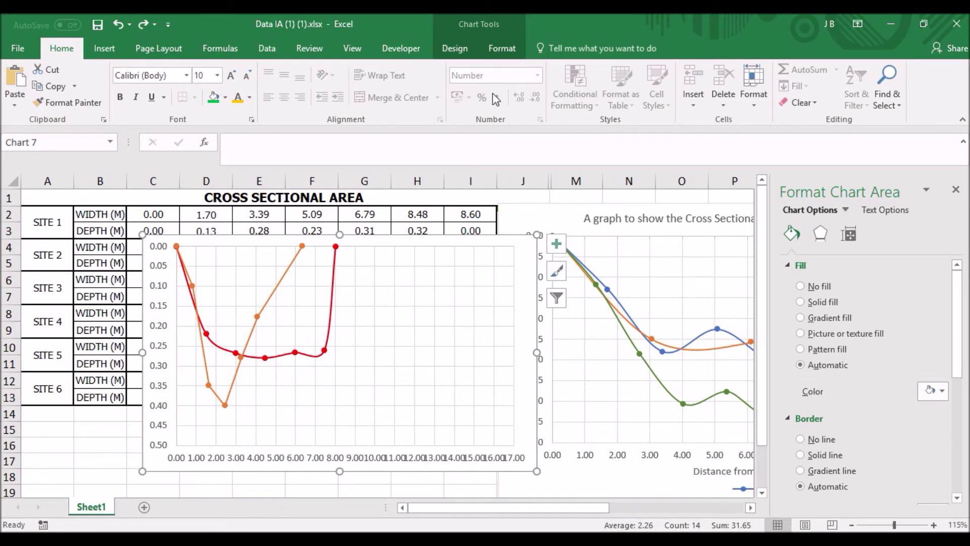
Add a chart title above the chart and type the River Todera Sites 4 and 5 title.
left_click(461, 49)
left_click(15, 92)
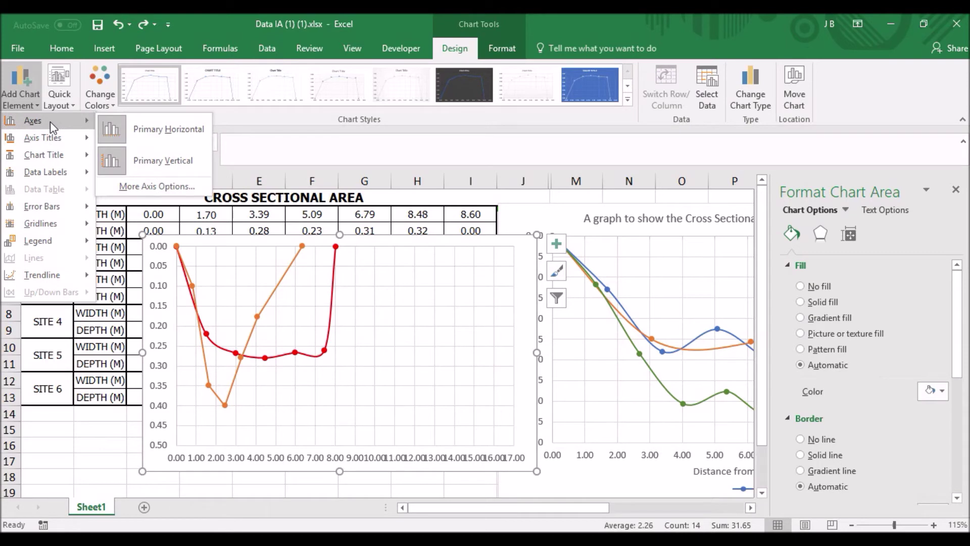
mouse_move(61, 152)
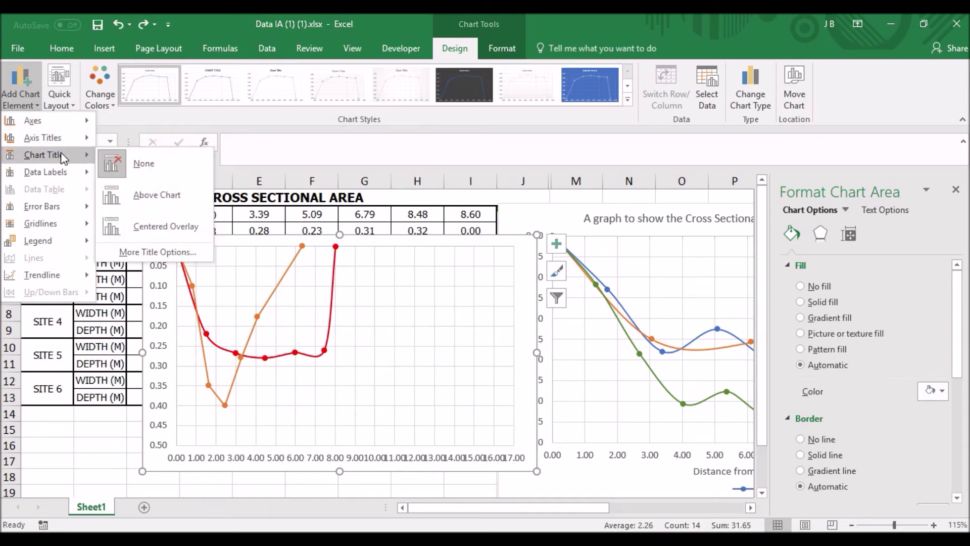
left_click(135, 191)
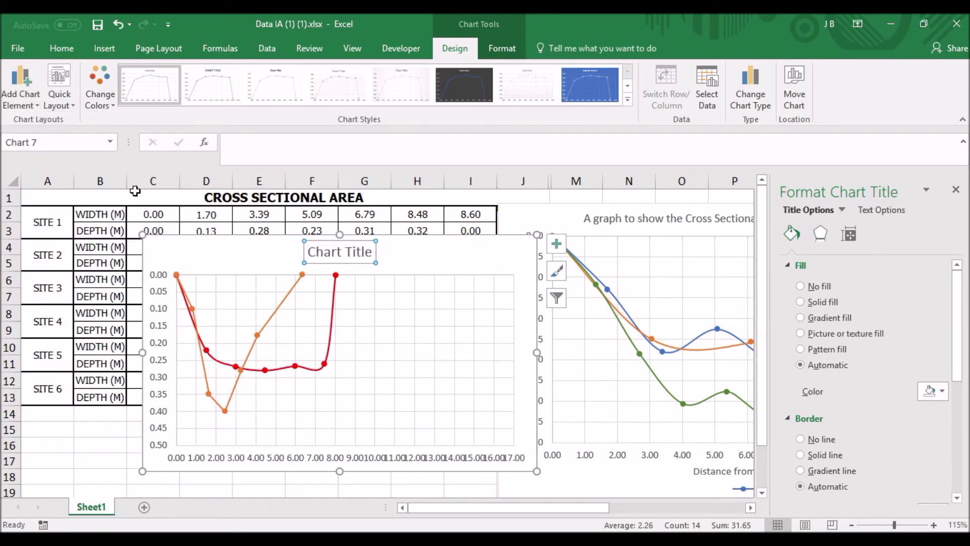
left_click(366, 252)
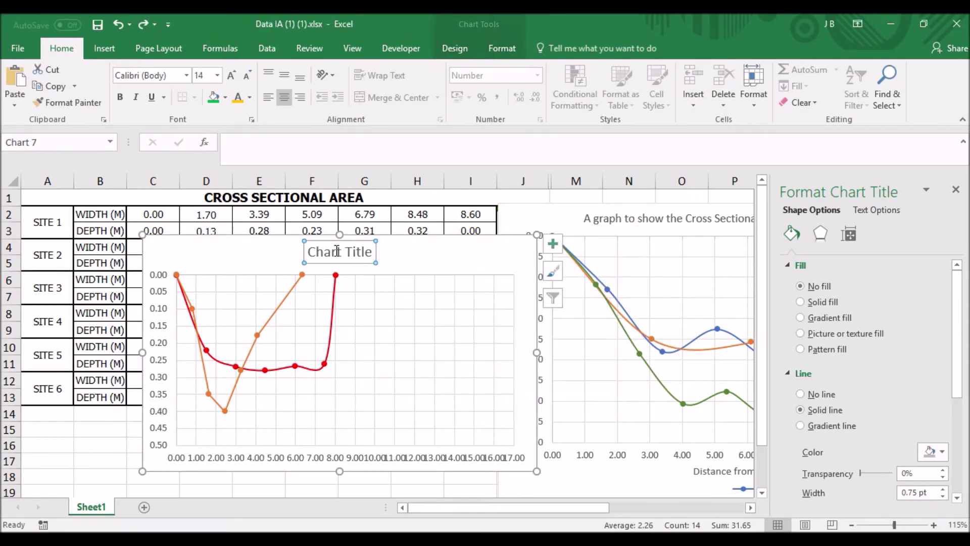
left_click_drag(308, 252, 340, 255)
key("ctrl+a")
type("A")
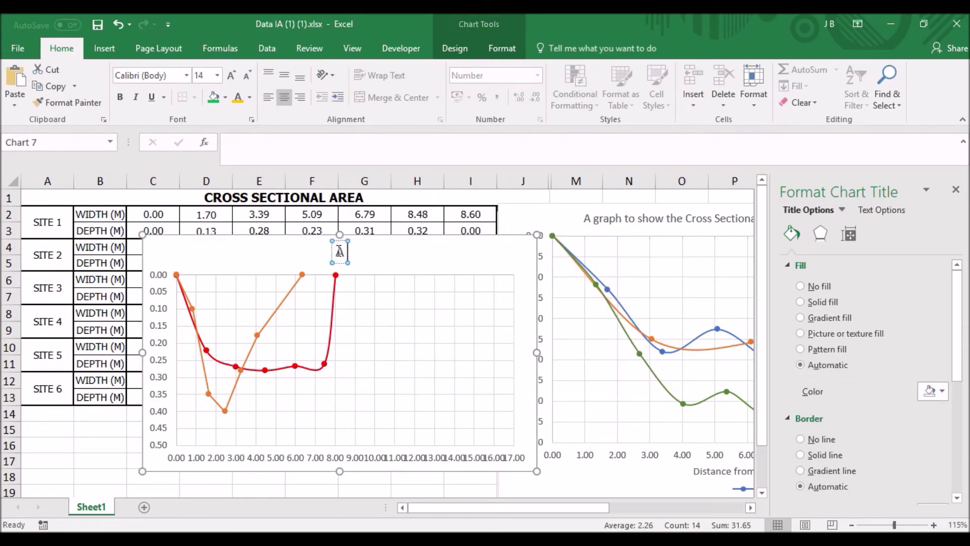
type(" graph to show the cr")
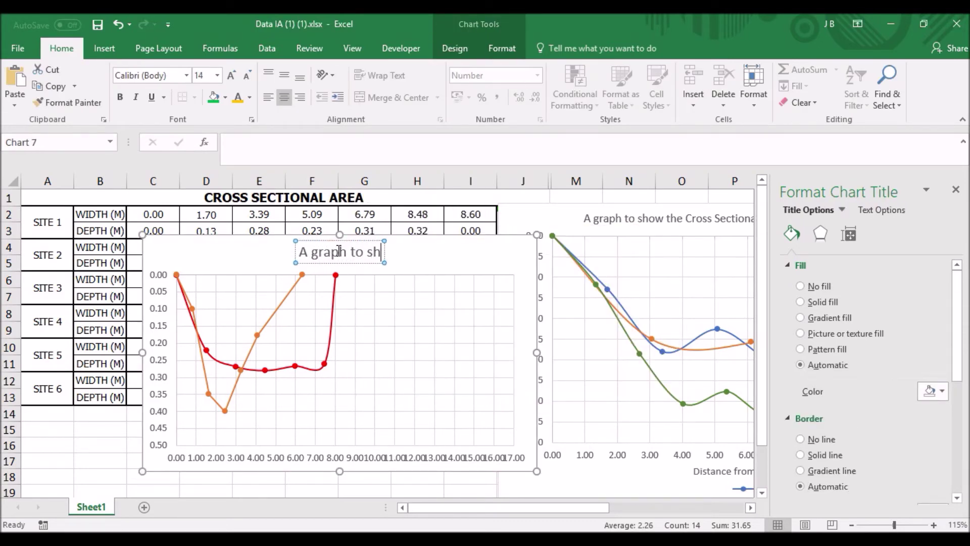
key("BackSpace")
key("BackSpace")
type("C")
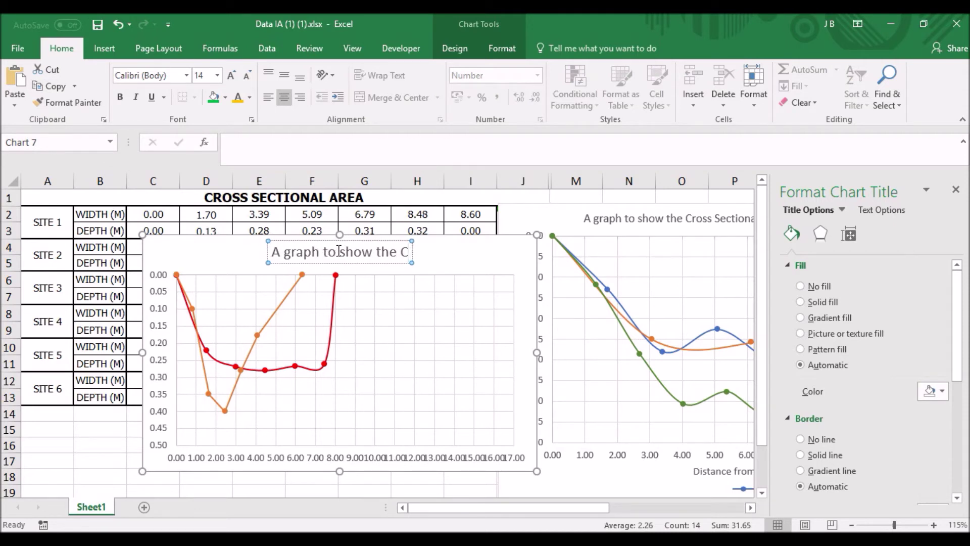
type("ross Sectio")
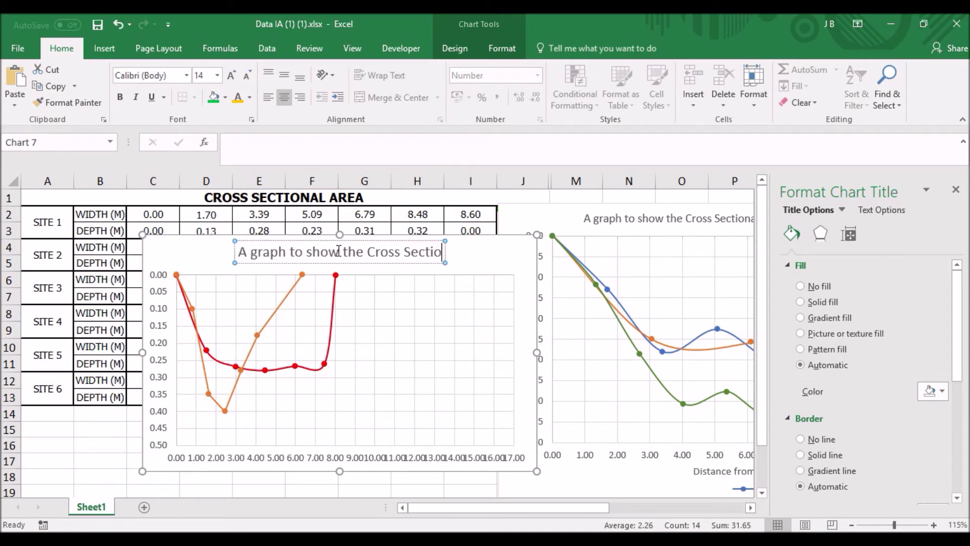
type("nal Area of the")
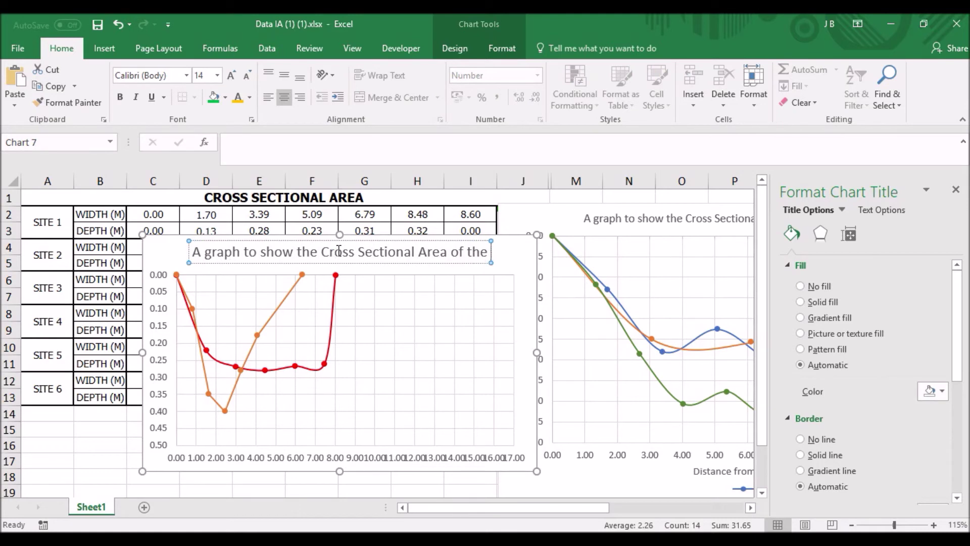
type(" RIver Tod")
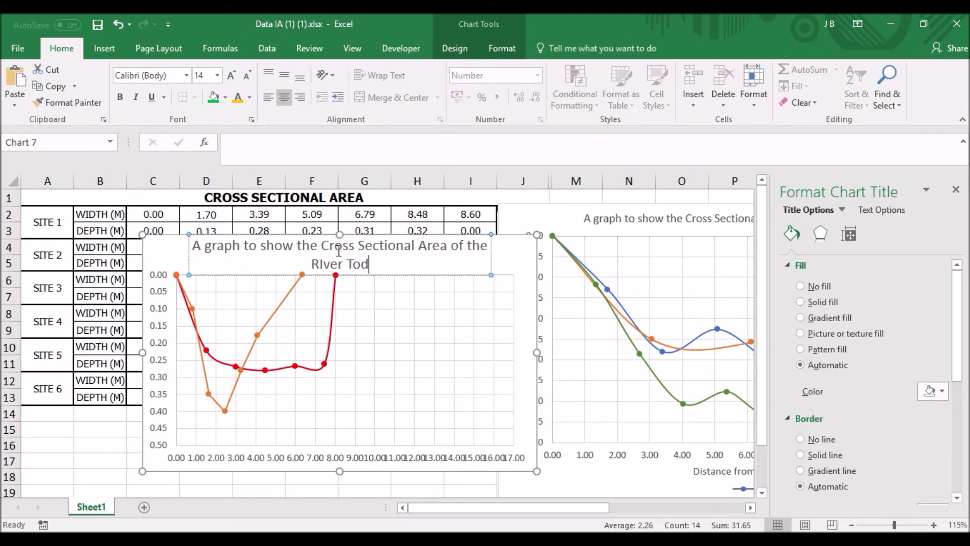
type("era at S")
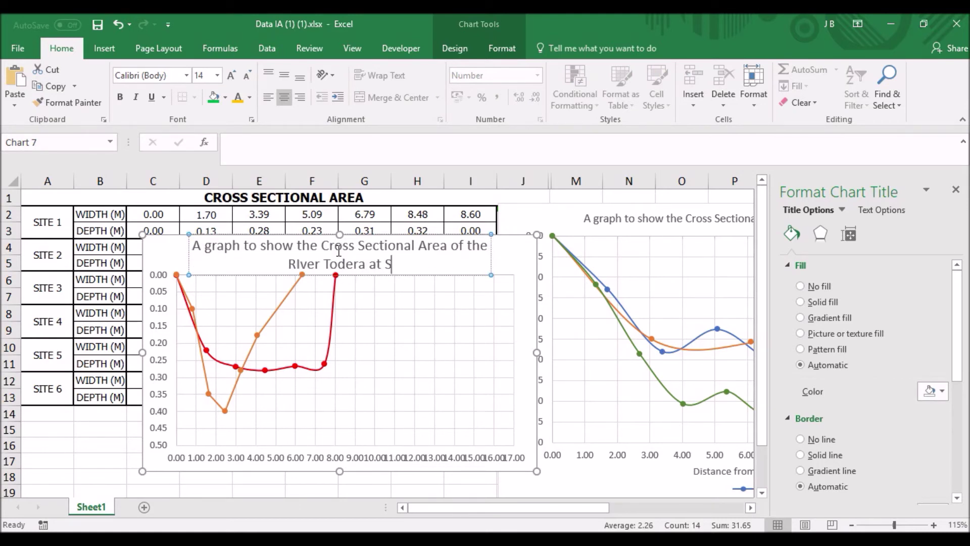
type("Ites 4 and 5.")
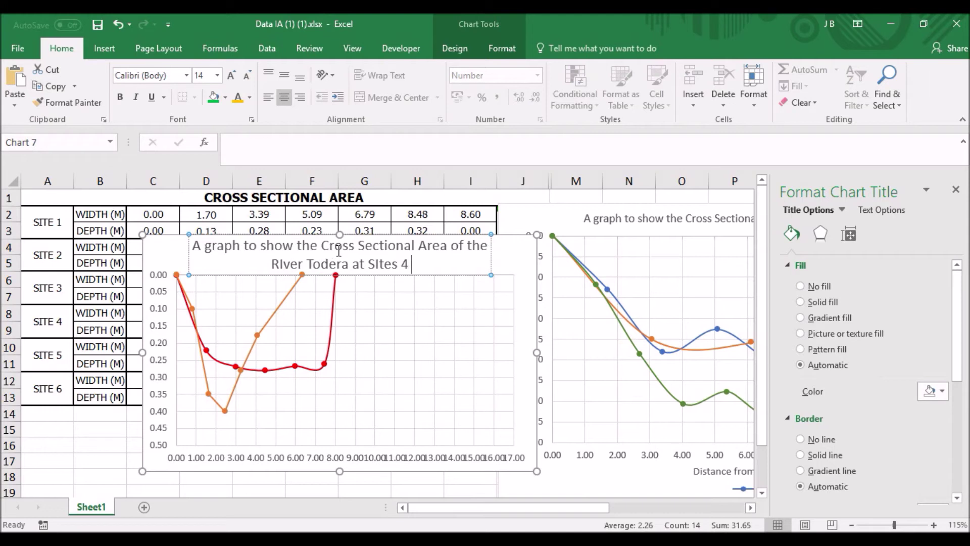
Correct 'RIver' to 'River' and decrease the title's font size twice.
left_click(261, 260)
key("BackSpace")
type("i")
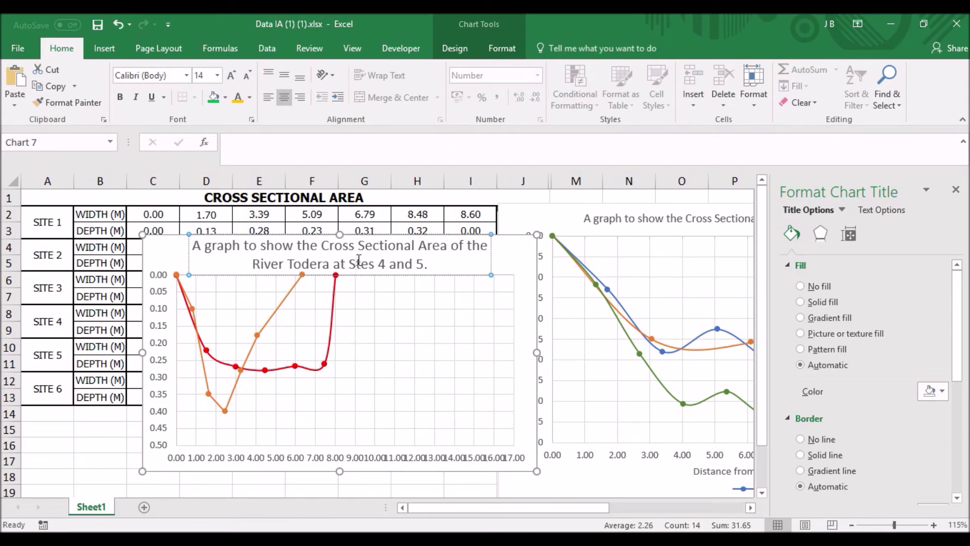
left_click_drag(437, 265, 191, 246)
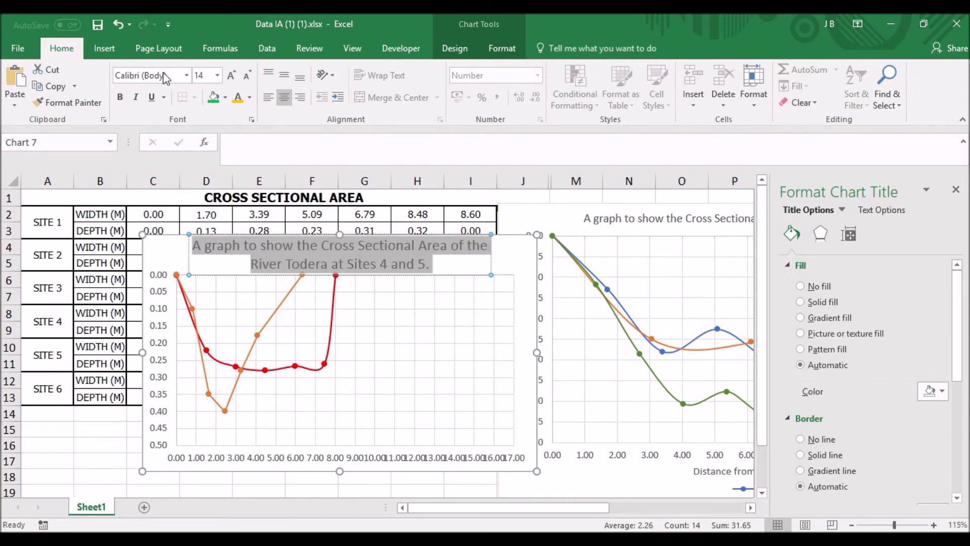
left_click(248, 76)
left_click(247, 76)
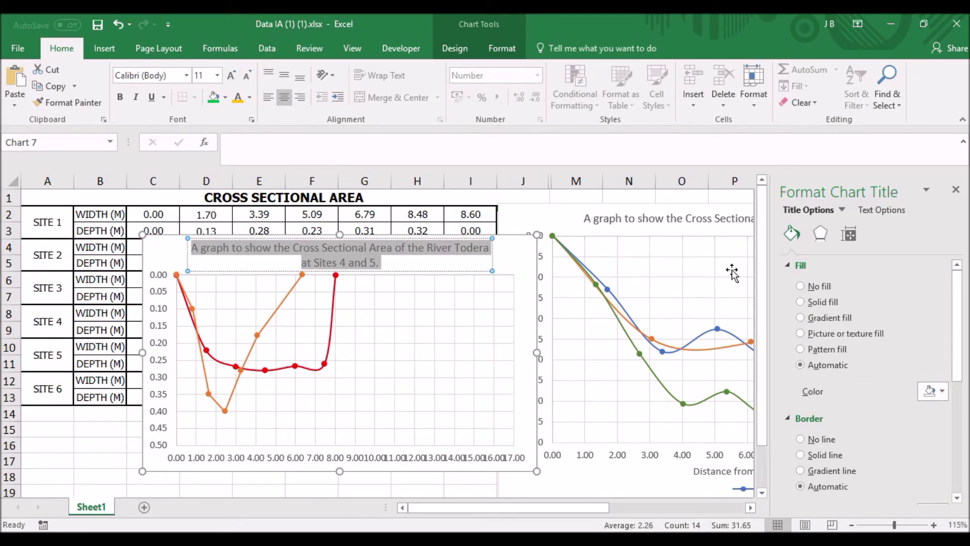
left_click(716, 220)
left_click(714, 219)
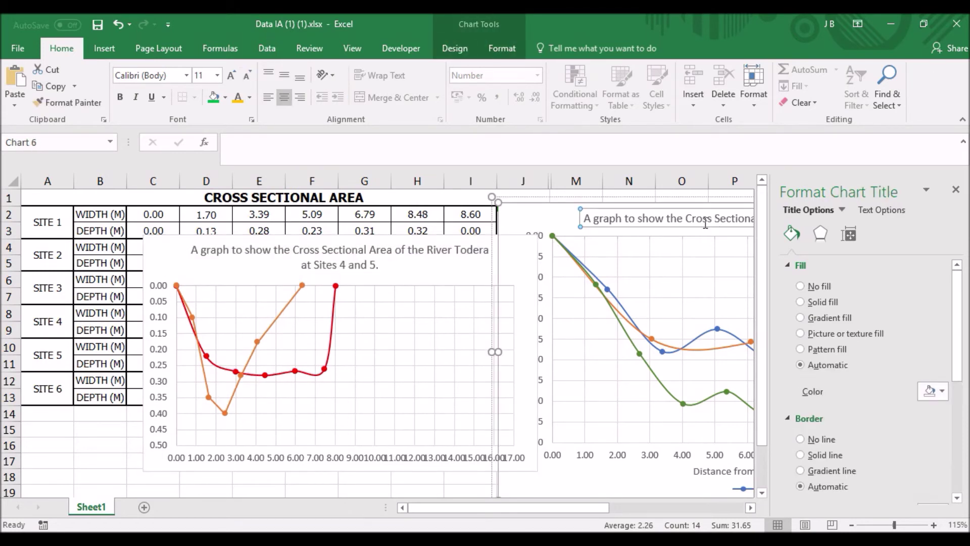
left_click(329, 257)
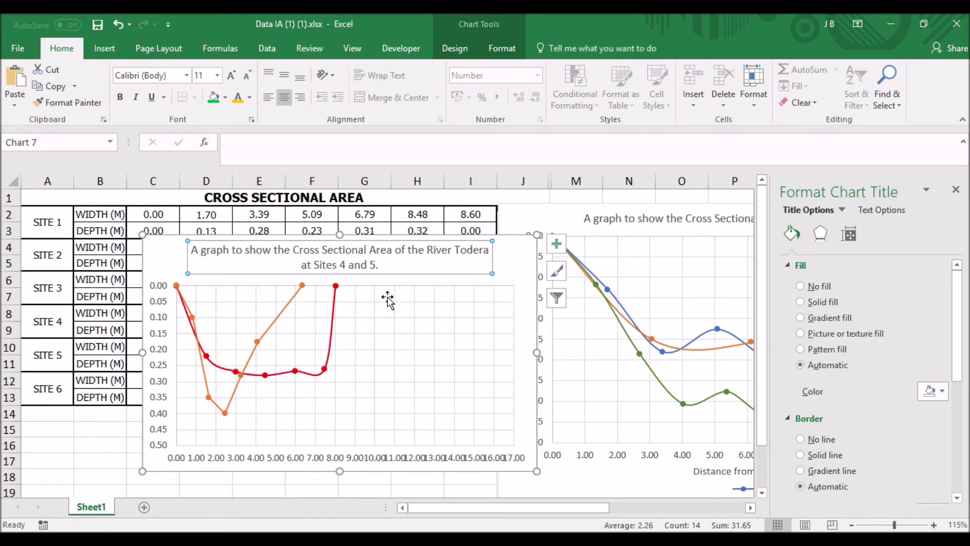
Add a primary vertical axis title reading 'Depth of the river in metres'.
left_click(510, 277)
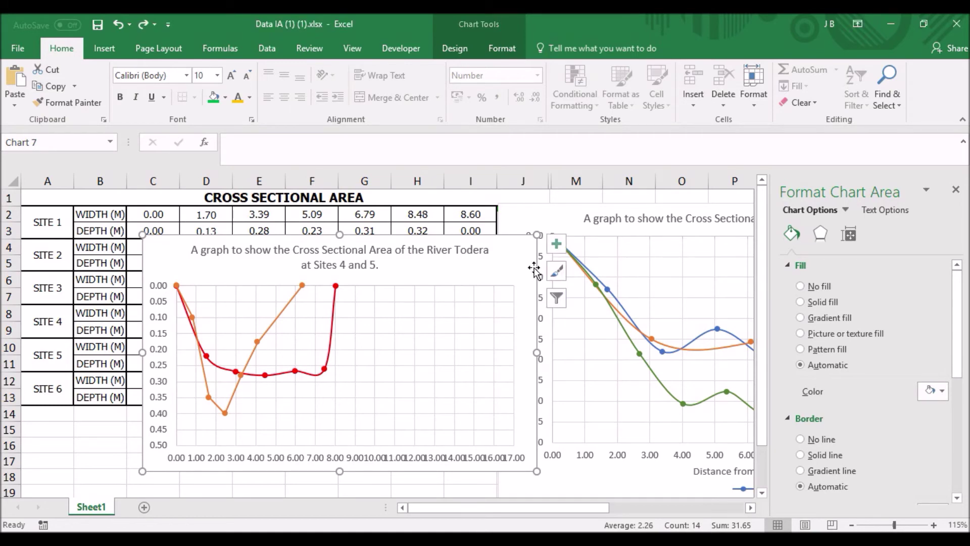
left_click(455, 48)
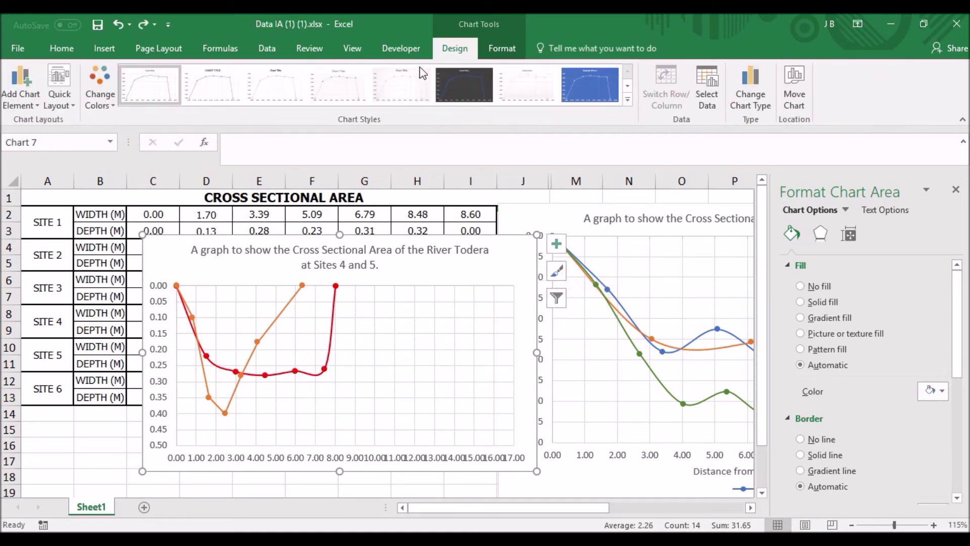
left_click(20, 84)
mouse_move(71, 138)
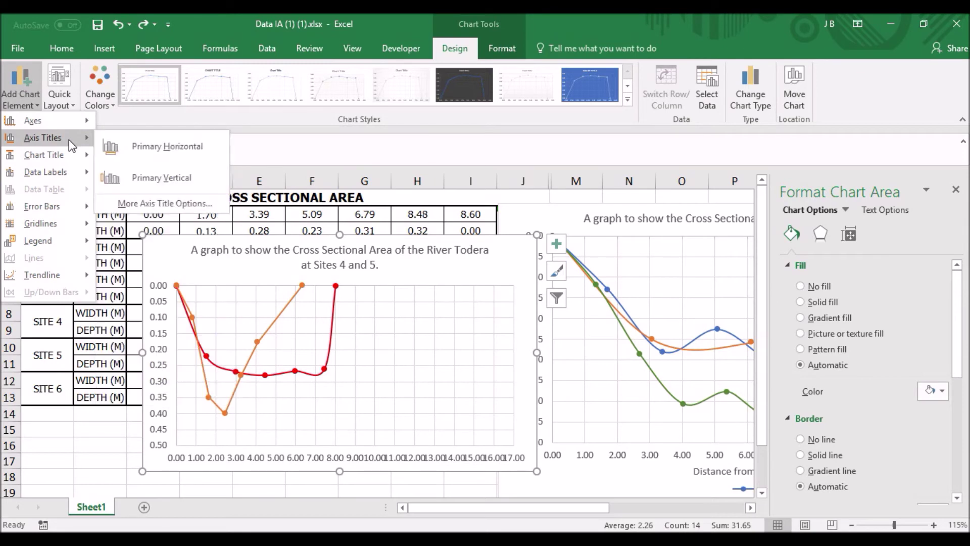
left_click(155, 177)
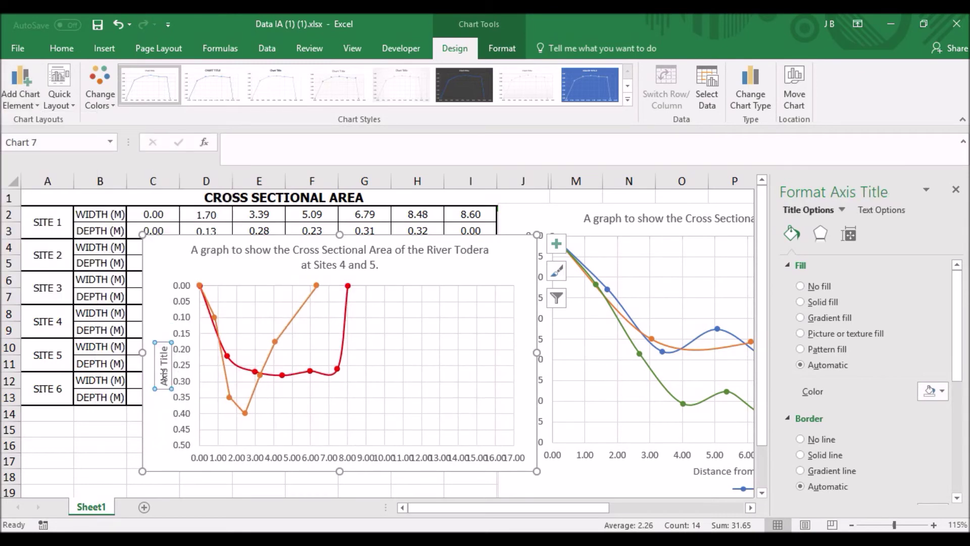
type("Depth")
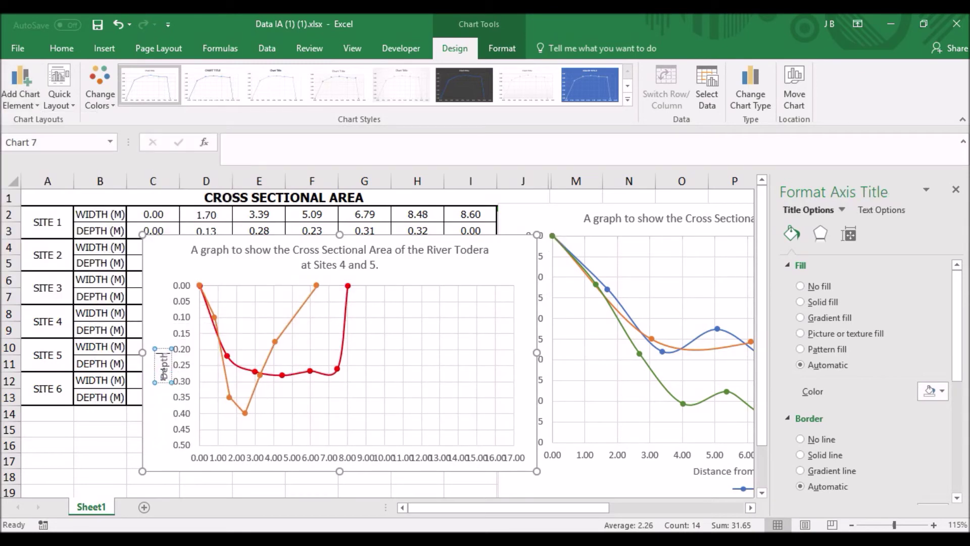
type(" of the river in")
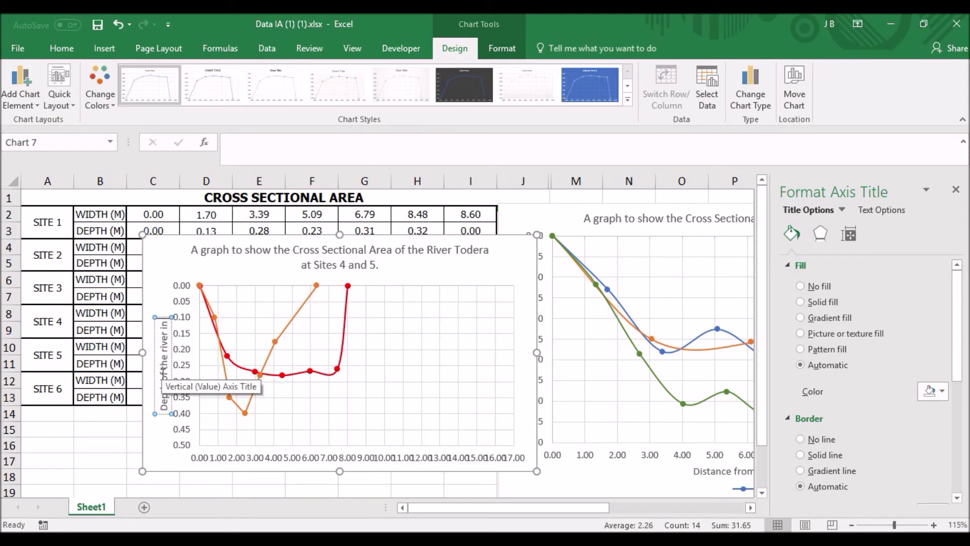
type(" metres")
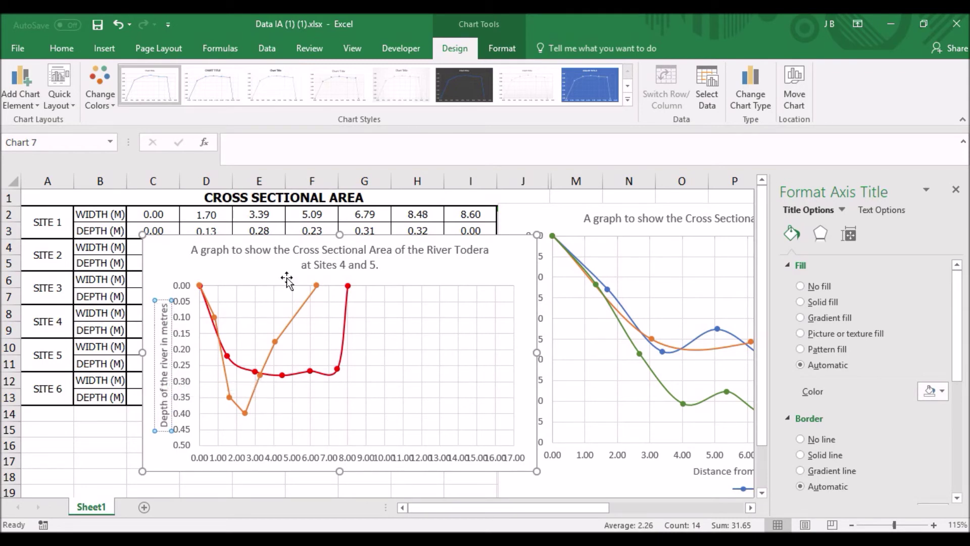
left_click(346, 430)
left_click(474, 277)
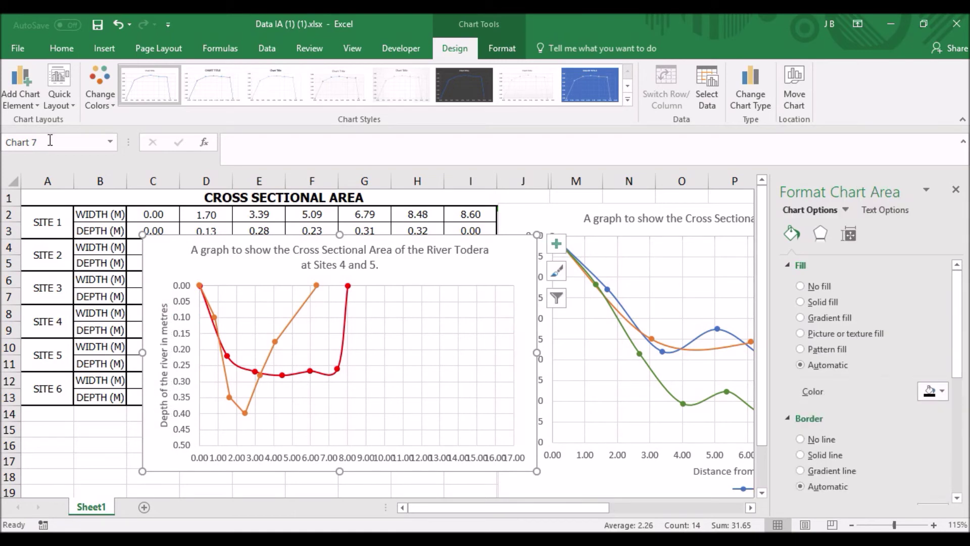
Add horizontal axis title 'Distance from the left hand bank of the river in metres' under the chart title.
left_click(30, 89)
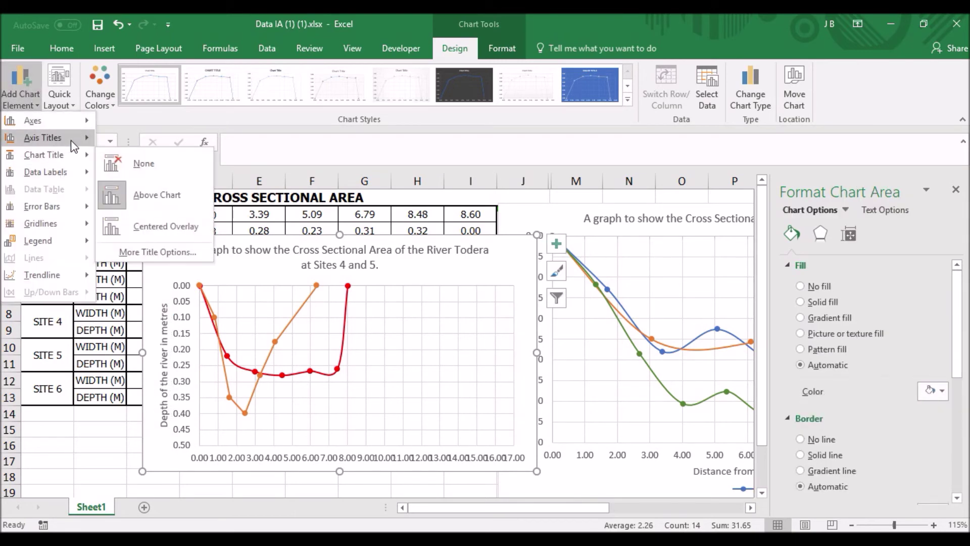
mouse_move(70, 141)
left_click(167, 148)
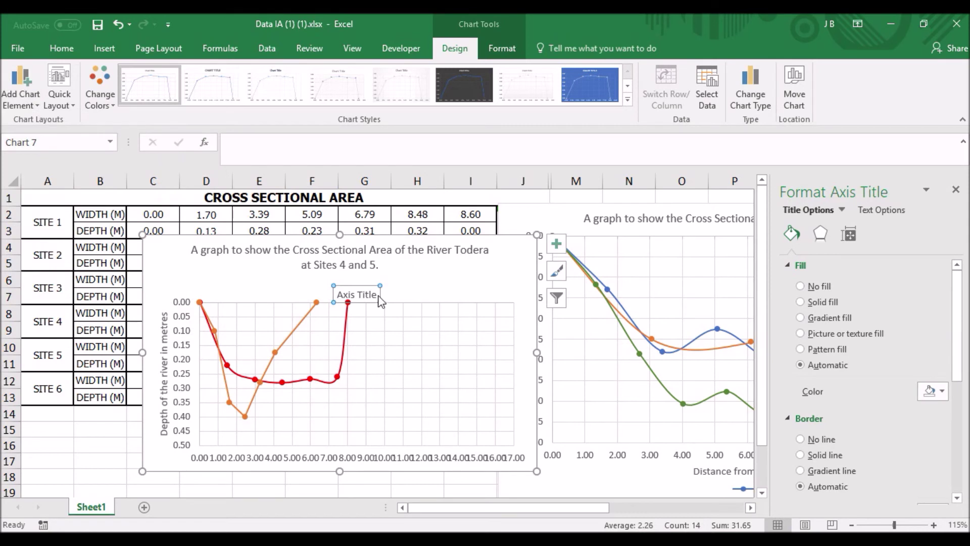
triple_click(363, 289)
type("Dis")
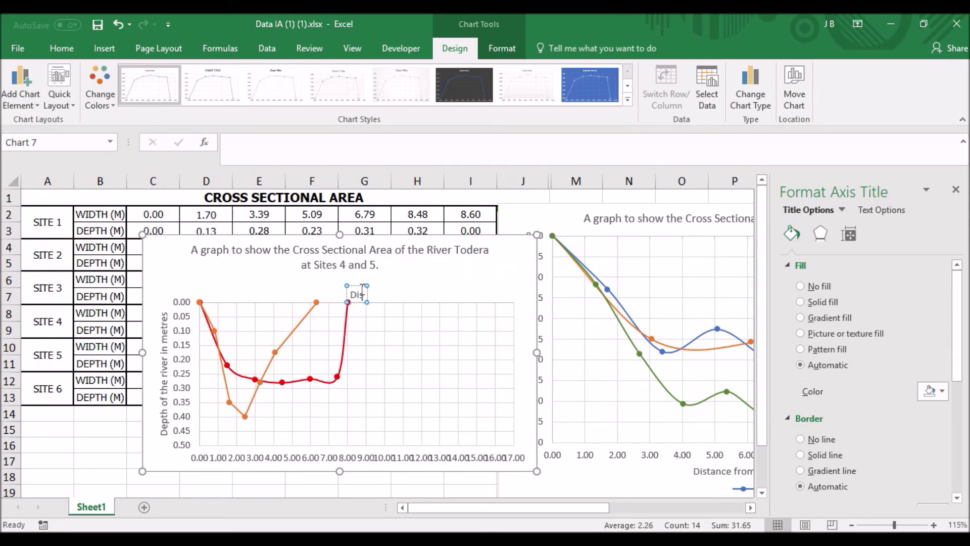
type("tance from the lef")
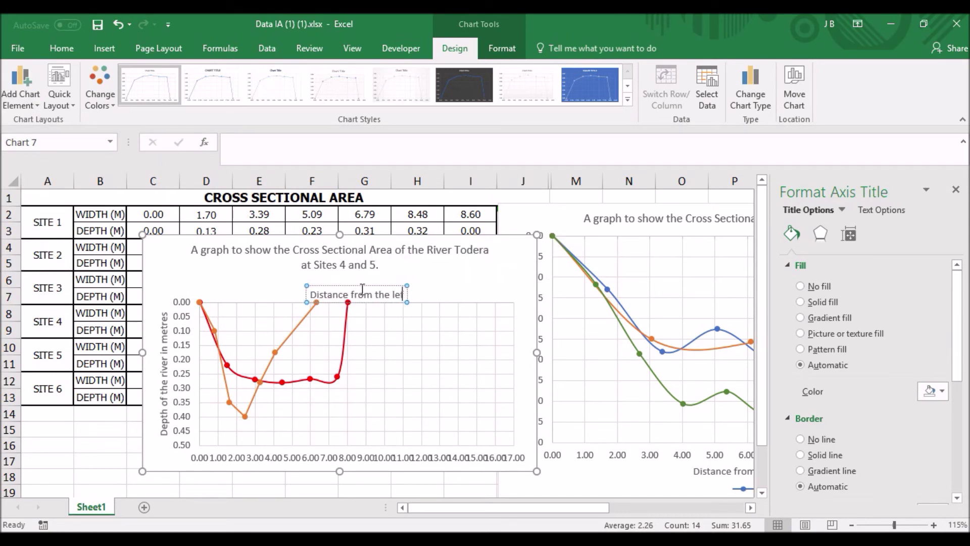
type("t hand bank o")
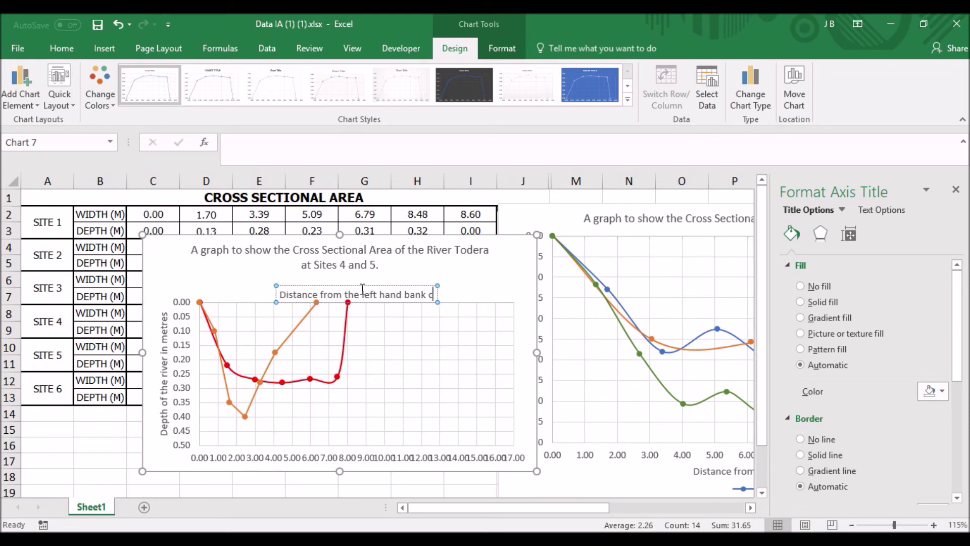
type("f the river ")
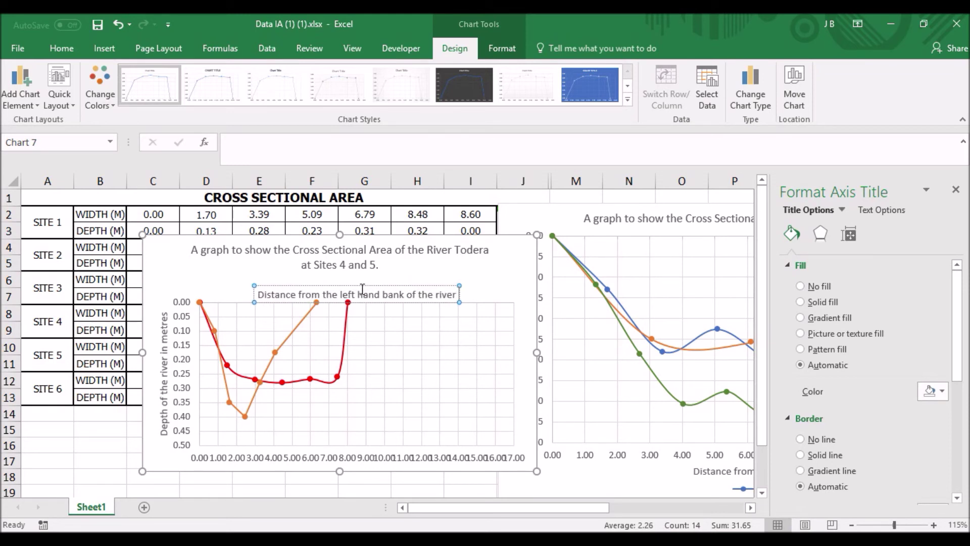
type("in metr")
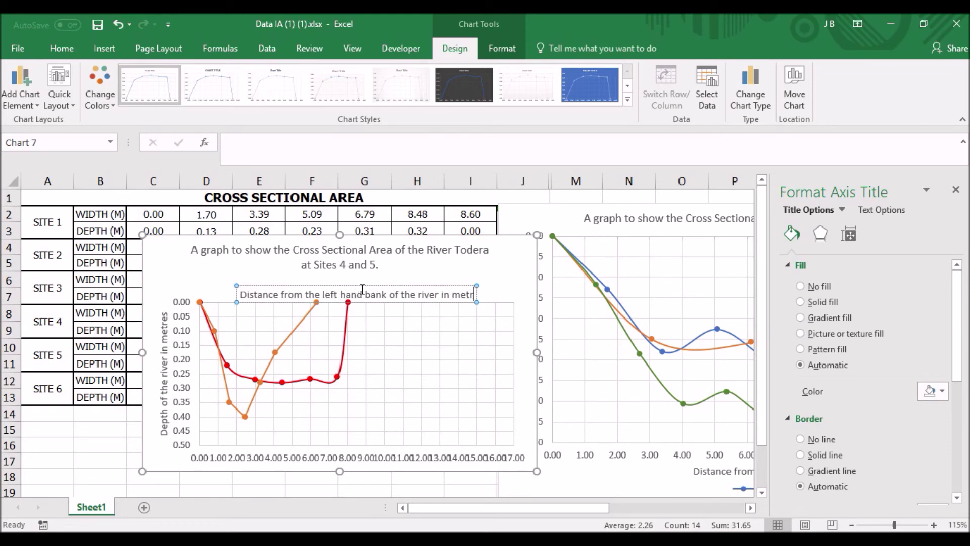
type("es")
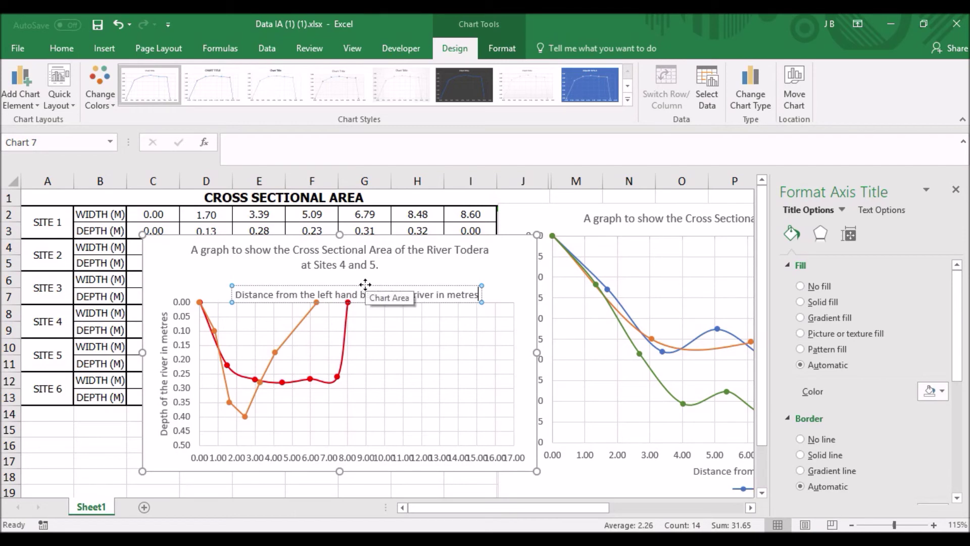
left_click_drag(364, 284, 350, 275)
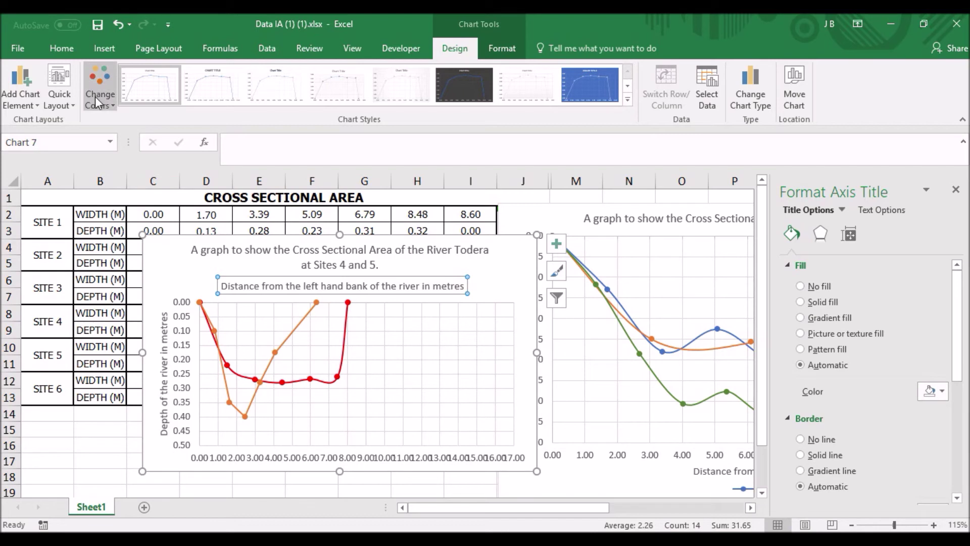
Add a legend along the bottom of the chart.
left_click(20, 93)
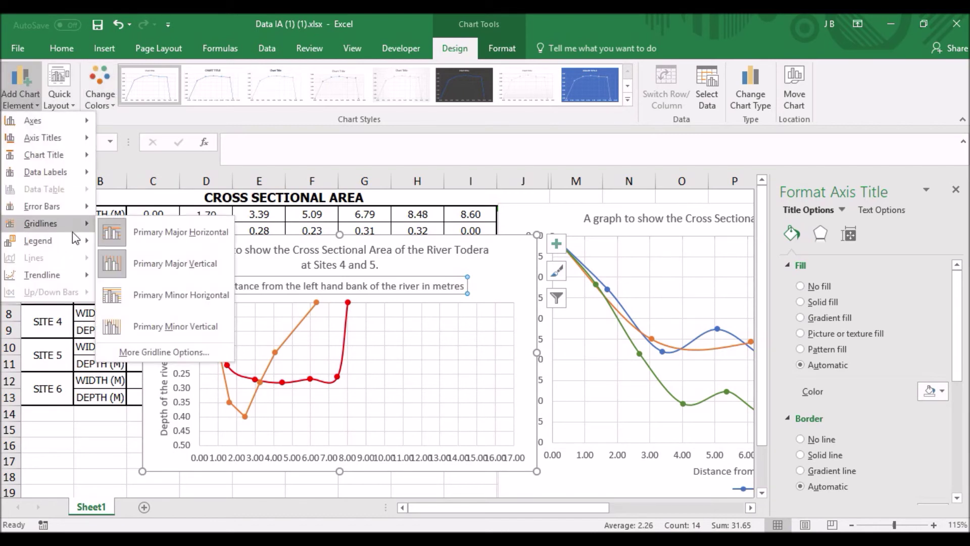
mouse_move(76, 242)
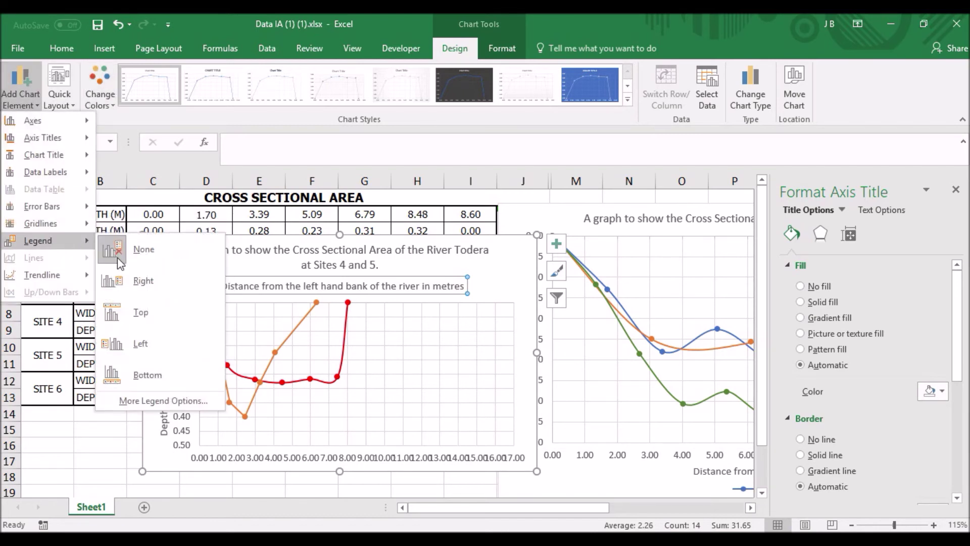
left_click(158, 374)
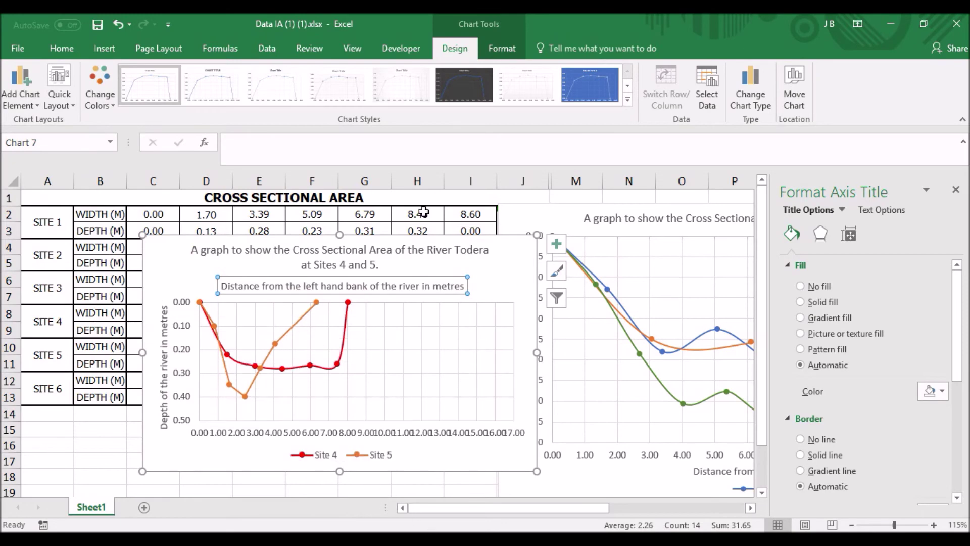
Move the chart up and left, enlarge it from the corner, and shrink the plot area's bottom.
left_click_drag(428, 239, 328, 208)
left_click_drag(436, 440, 554, 480)
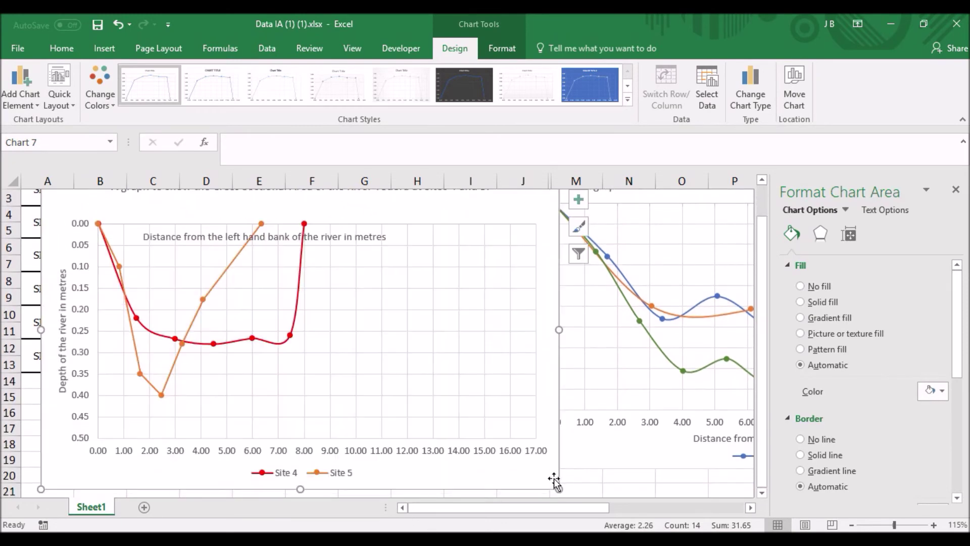
left_click(345, 430)
left_click_drag(318, 437, 321, 426)
Move the distance axis title down beneath the horizontal axis.
left_click(350, 238)
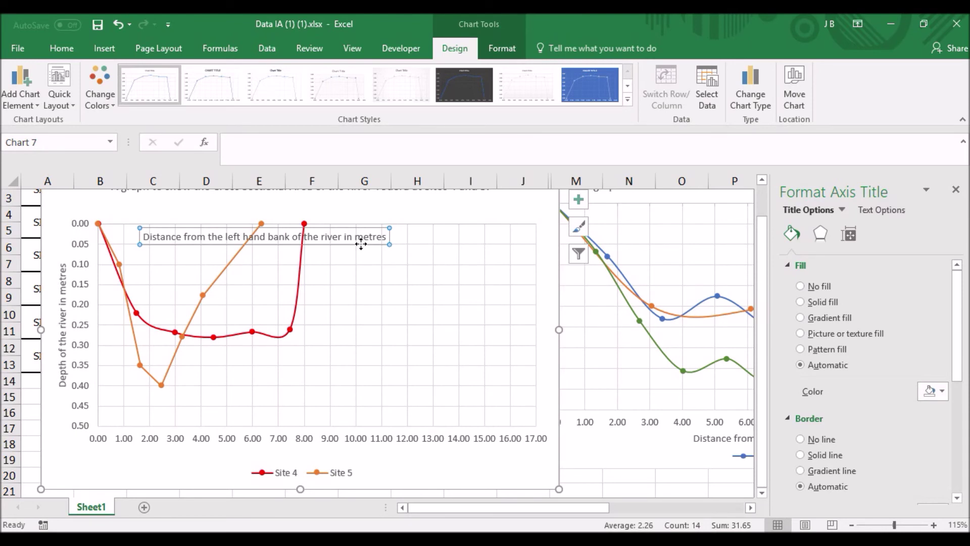
left_click_drag(361, 245, 369, 417)
left_click_drag(385, 464, 385, 462)
left_click_drag(763, 315, 757, 251)
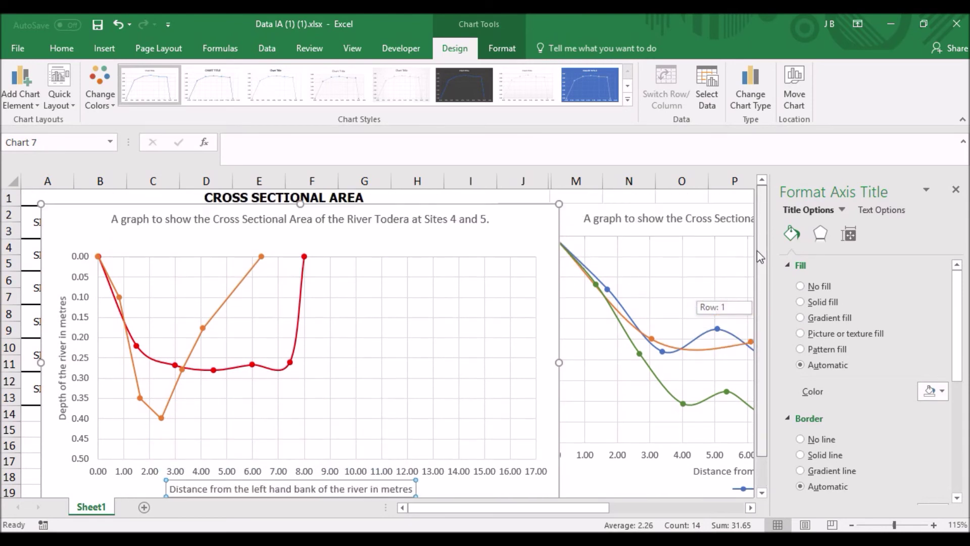
Lower the chart title, trim the chart's top, extend the plot area up, and reposition the chart off the data table.
left_click(380, 220)
left_click_drag(378, 228, 380, 243)
left_click_drag(300, 203, 304, 215)
left_click(304, 245)
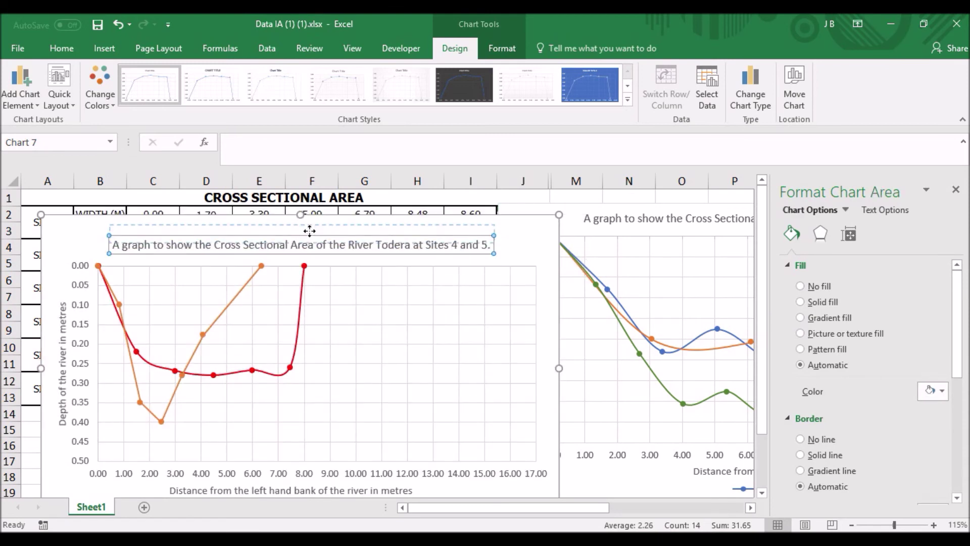
left_click(313, 276)
left_click_drag(318, 266, 318, 252)
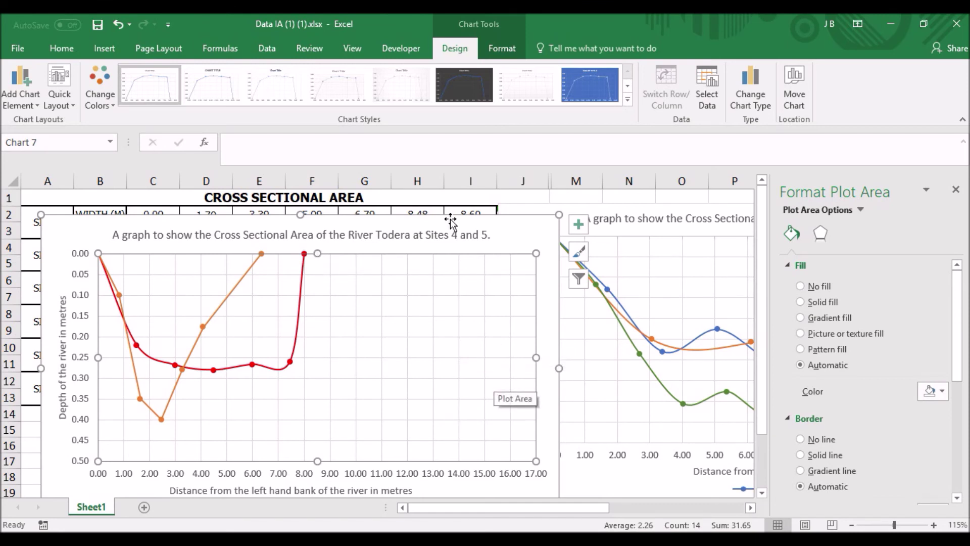
left_click_drag(456, 235, 438, 204)
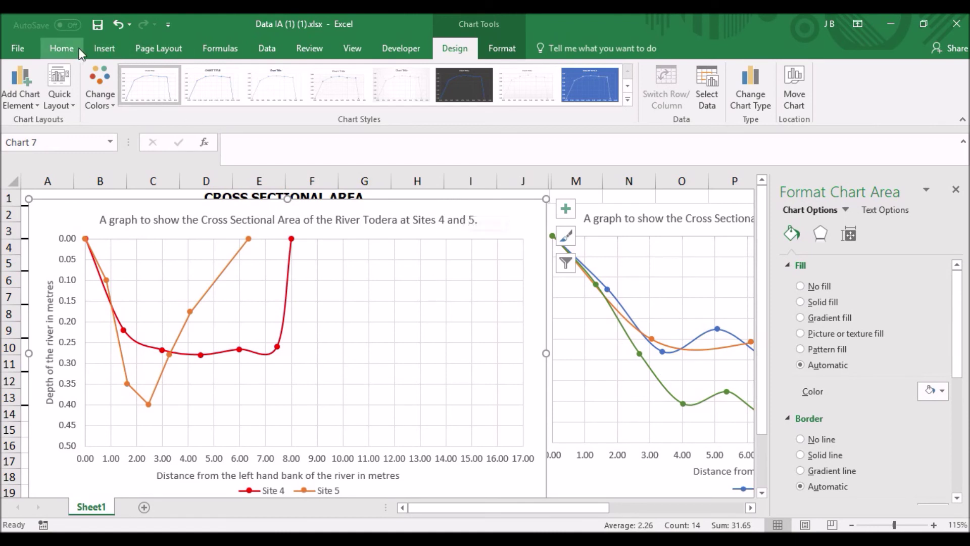
left_click(104, 48)
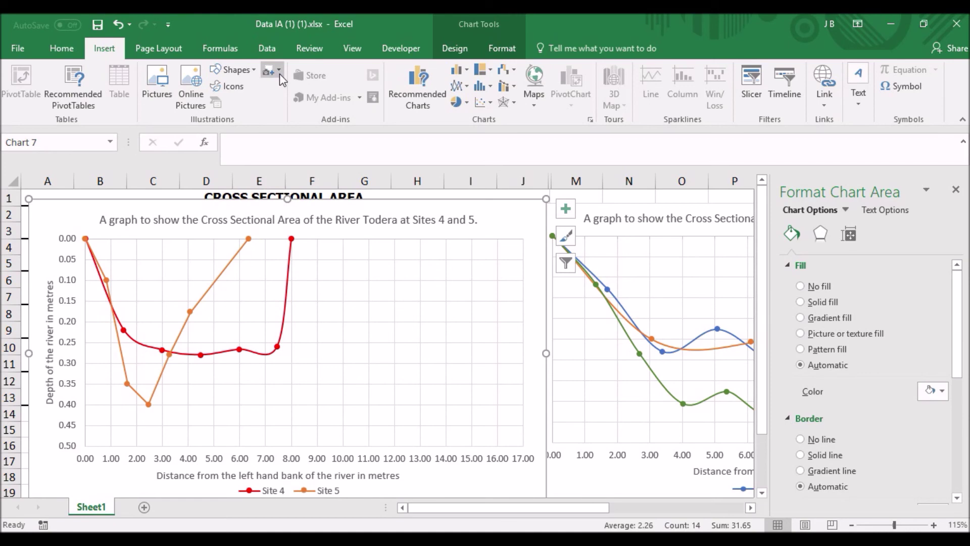
Draw a text box on the chart's right side, then discard the empty box.
left_click(455, 48)
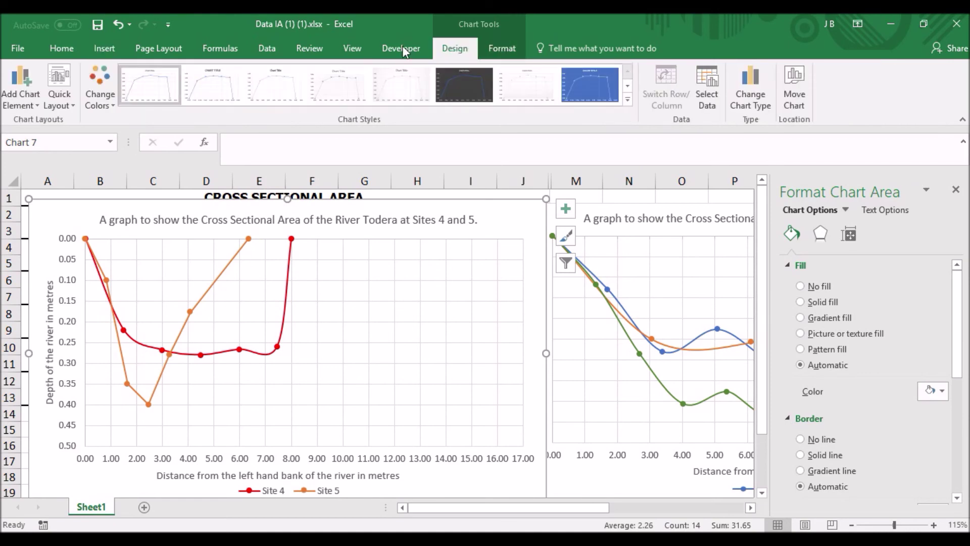
left_click(104, 48)
left_click(238, 71)
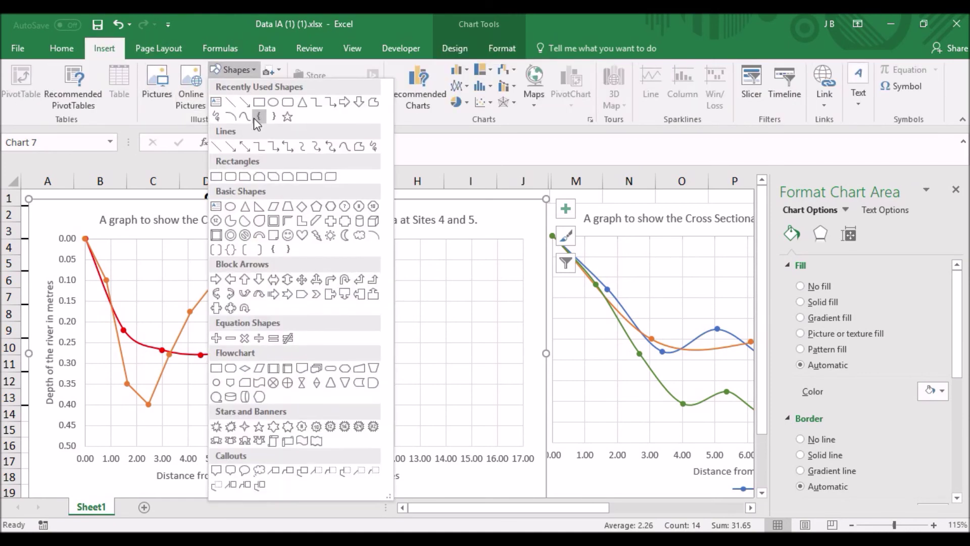
left_click(216, 99)
mouse_move(322, 269)
left_mouse_down()
mouse_move(430, 351)
mouse_move(516, 396)
left_mouse_up()
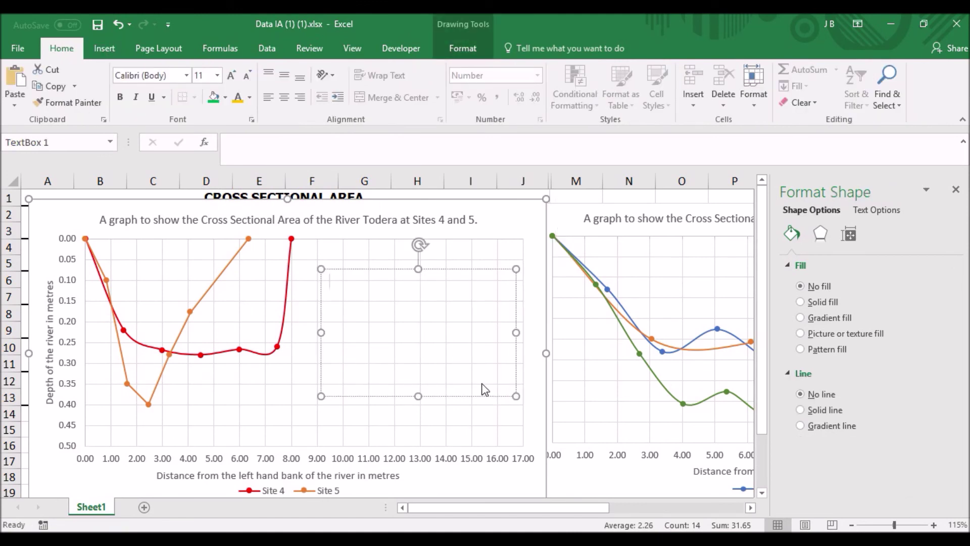
left_click(496, 205)
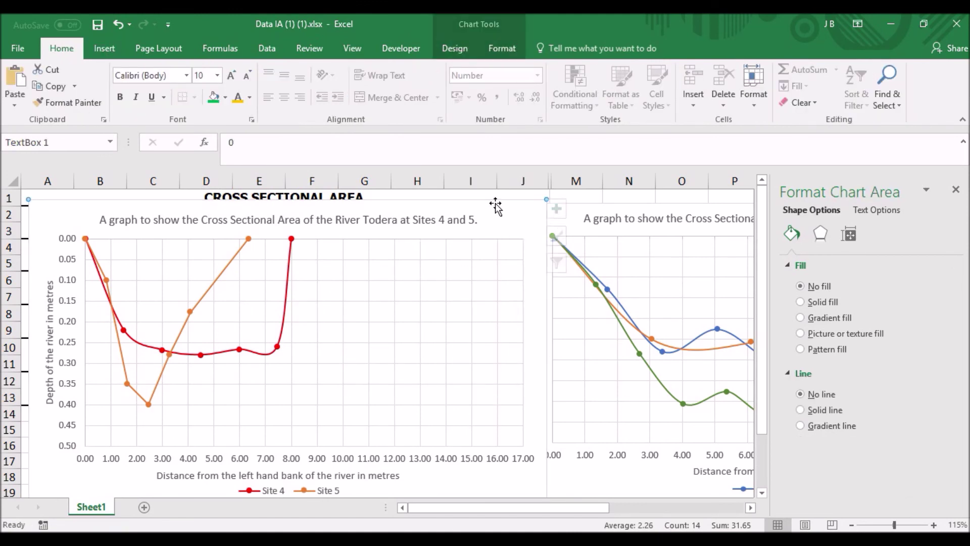
Draw a text box in the chart's upper right reading 'Site 4 Cross Sectional Area -'.
left_click(442, 321)
left_click(115, 49)
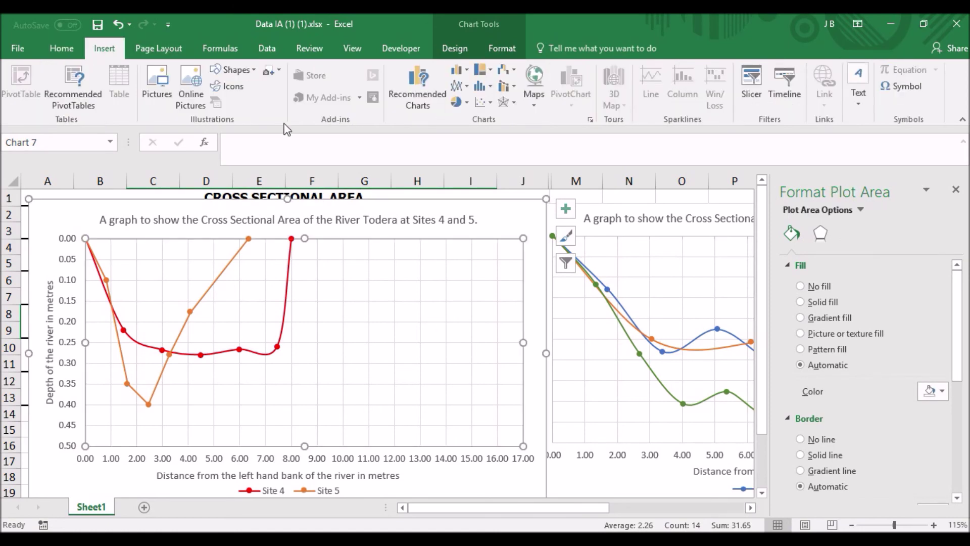
left_click(233, 70)
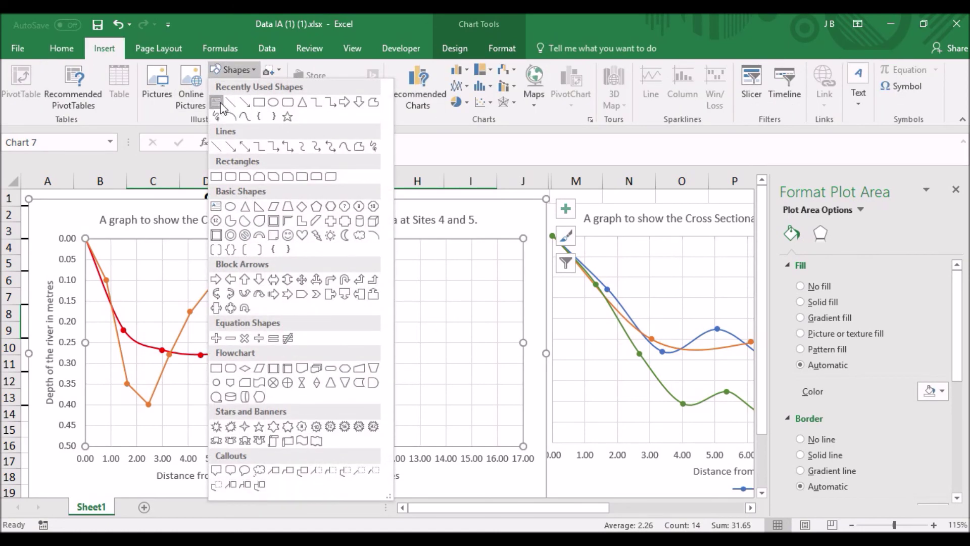
left_click(216, 101)
left_click_drag(343, 276, 498, 400)
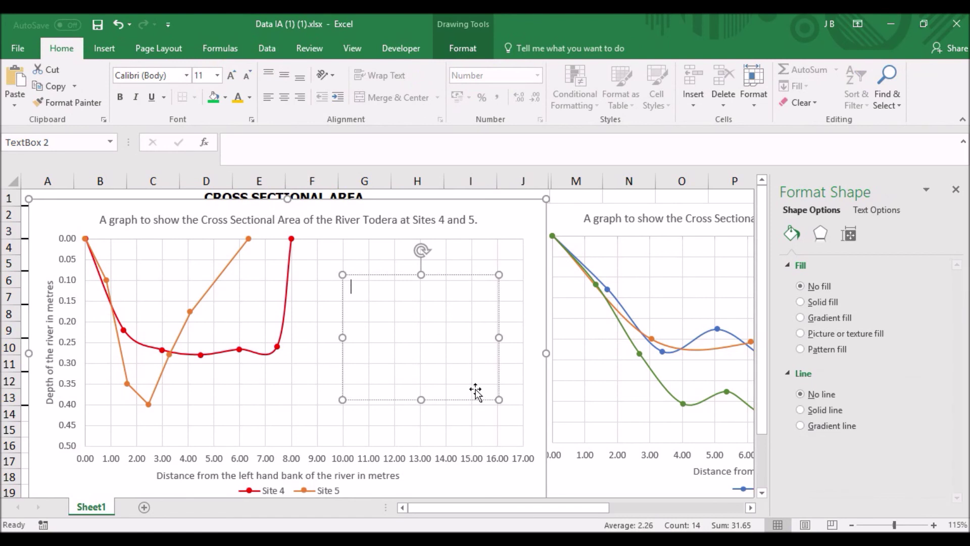
type("Site 4")
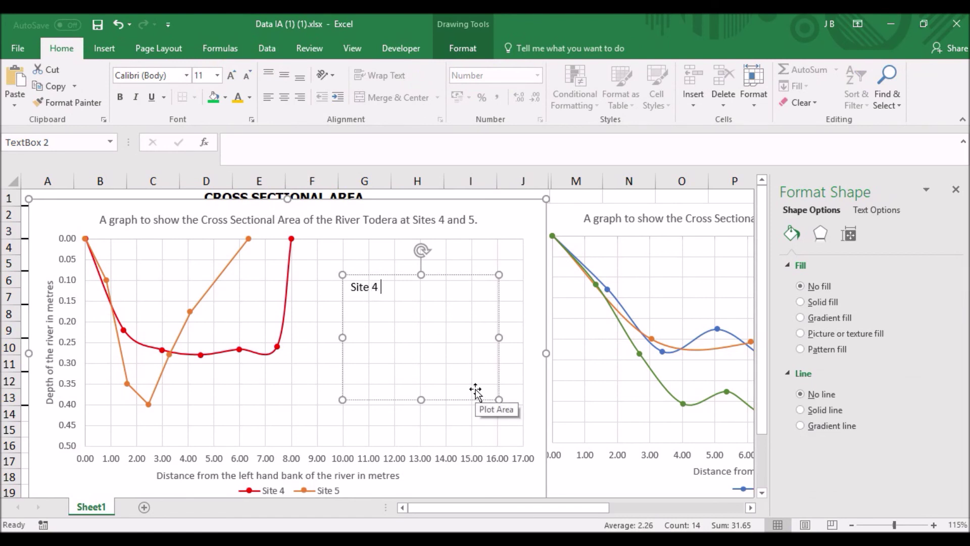
type(" Cross Sectional Area -")
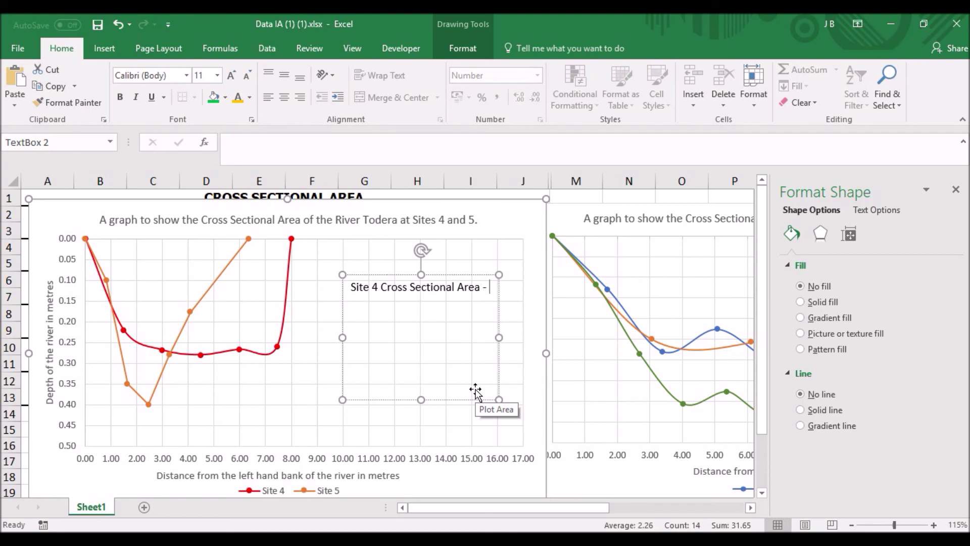
key("BackSpace")
key("BackSpace")
key("BackSpace")
left_click(479, 275)
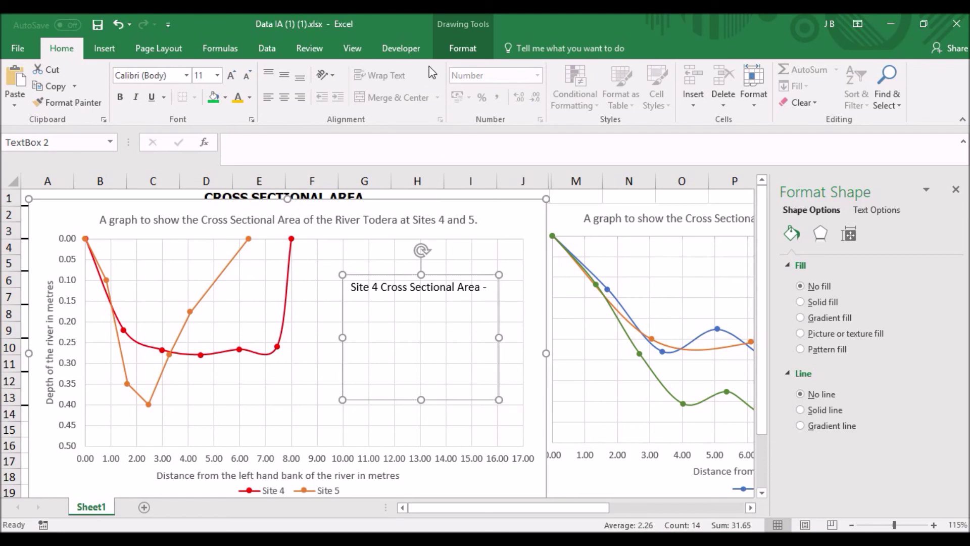
Apply the first shape style to the Site 4 area text box for a solid fill and black outline.
left_click(462, 48)
left_click(179, 80)
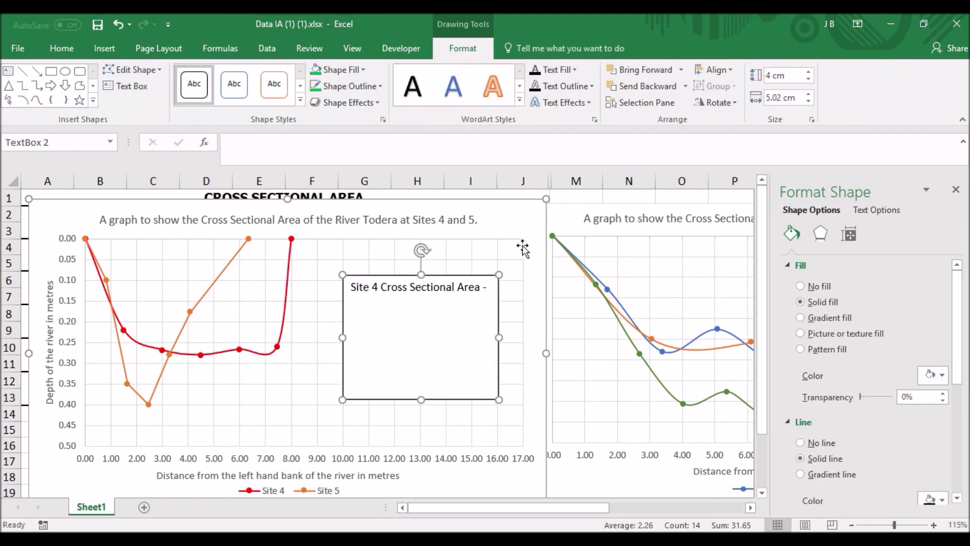
left_click(520, 217)
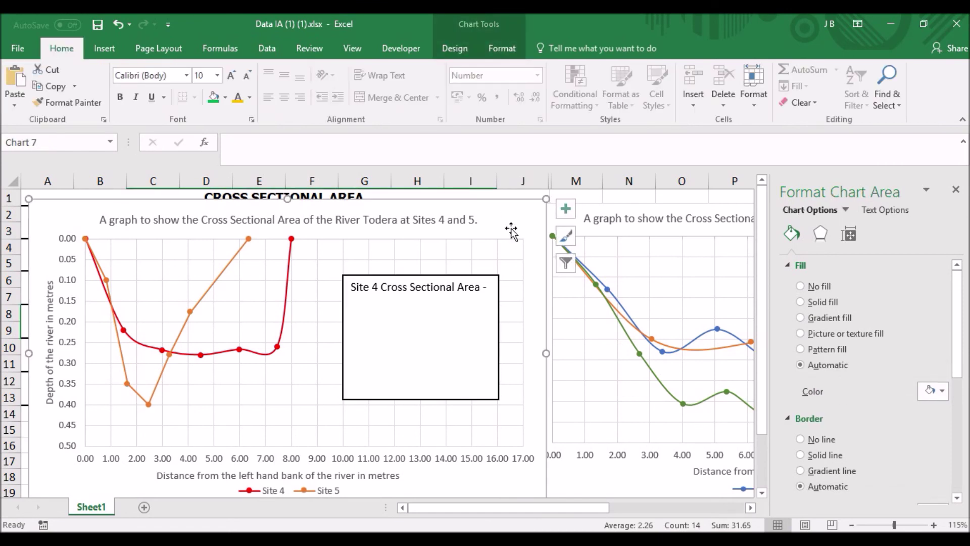
left_click(478, 290)
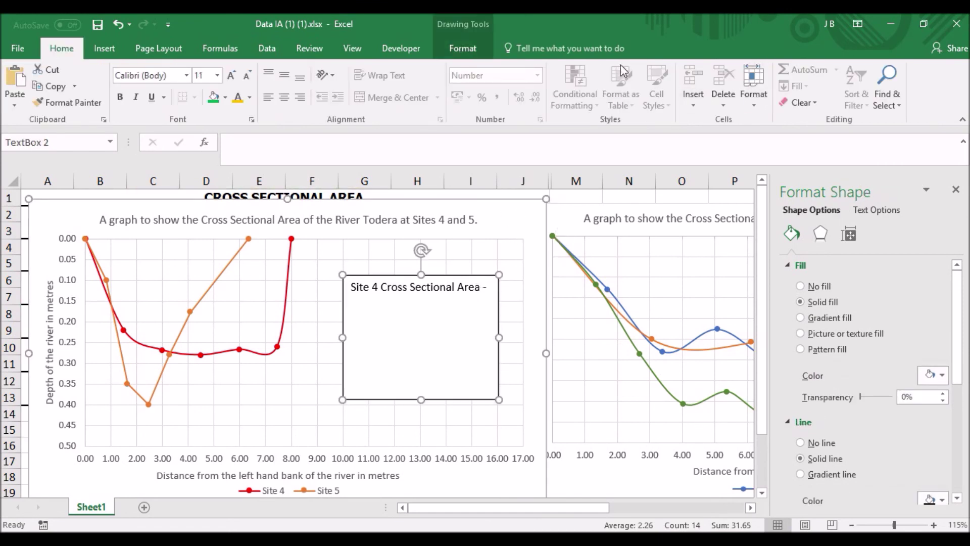
left_click(470, 55)
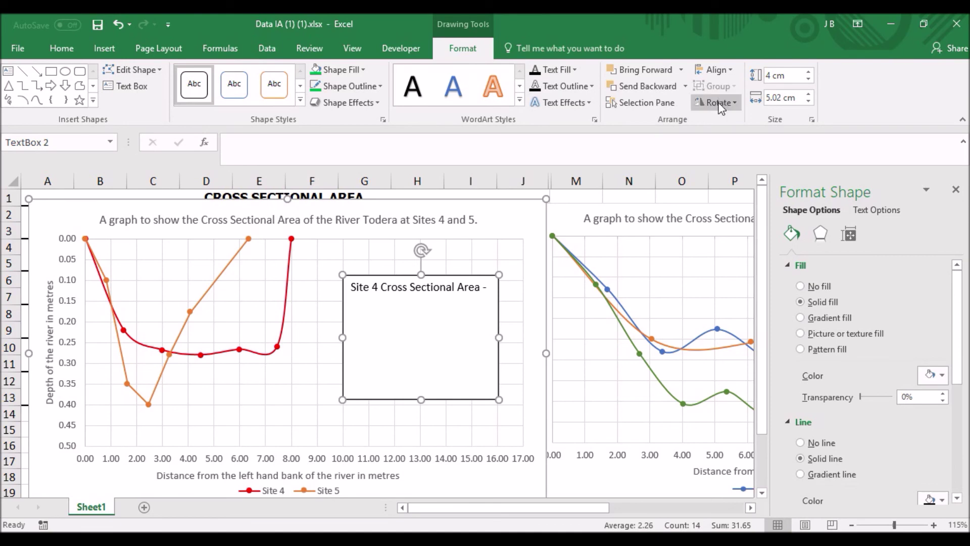
left_click(513, 230)
left_click(479, 282)
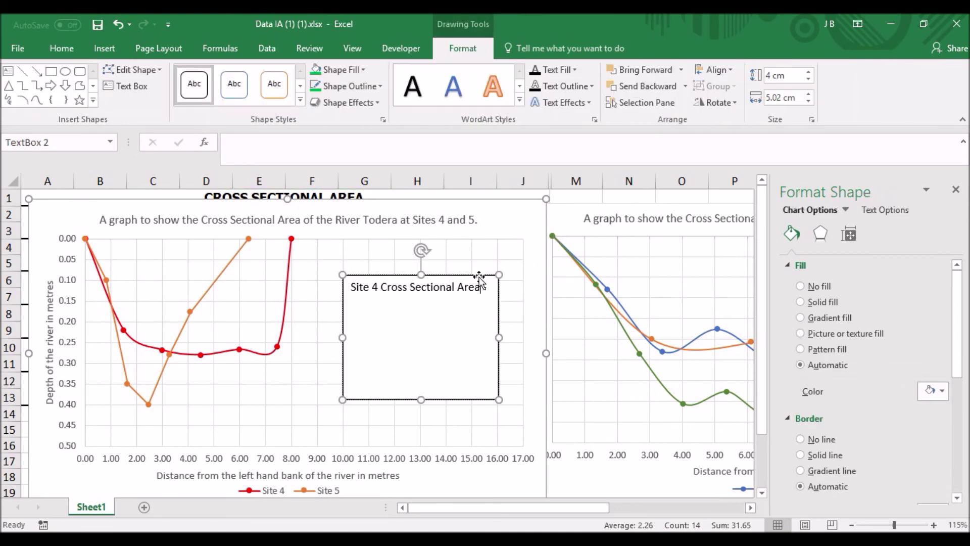
left_click(537, 225)
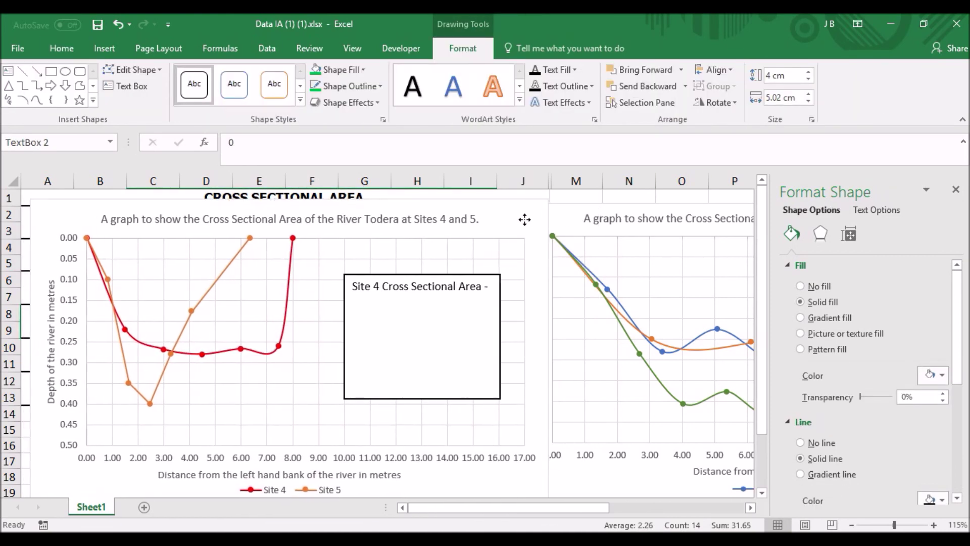
left_click(520, 220)
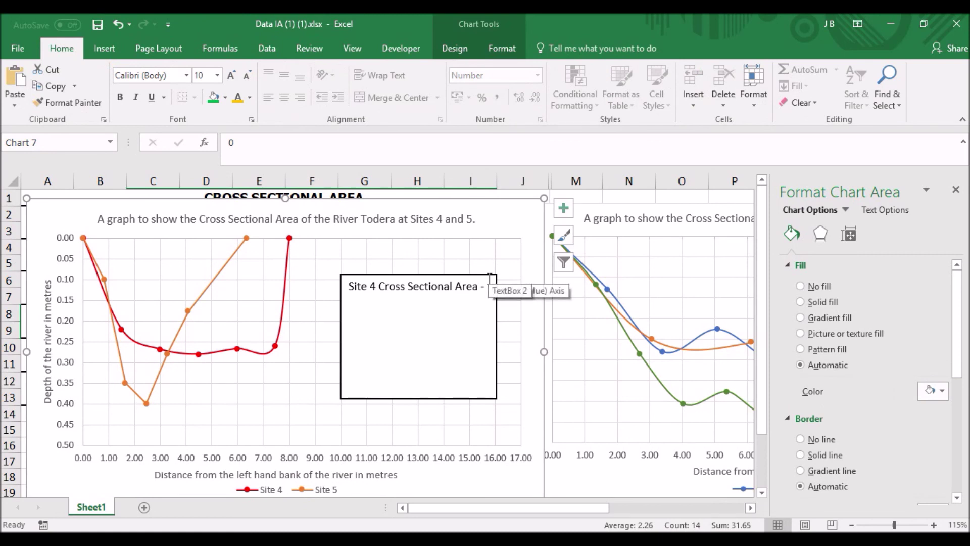